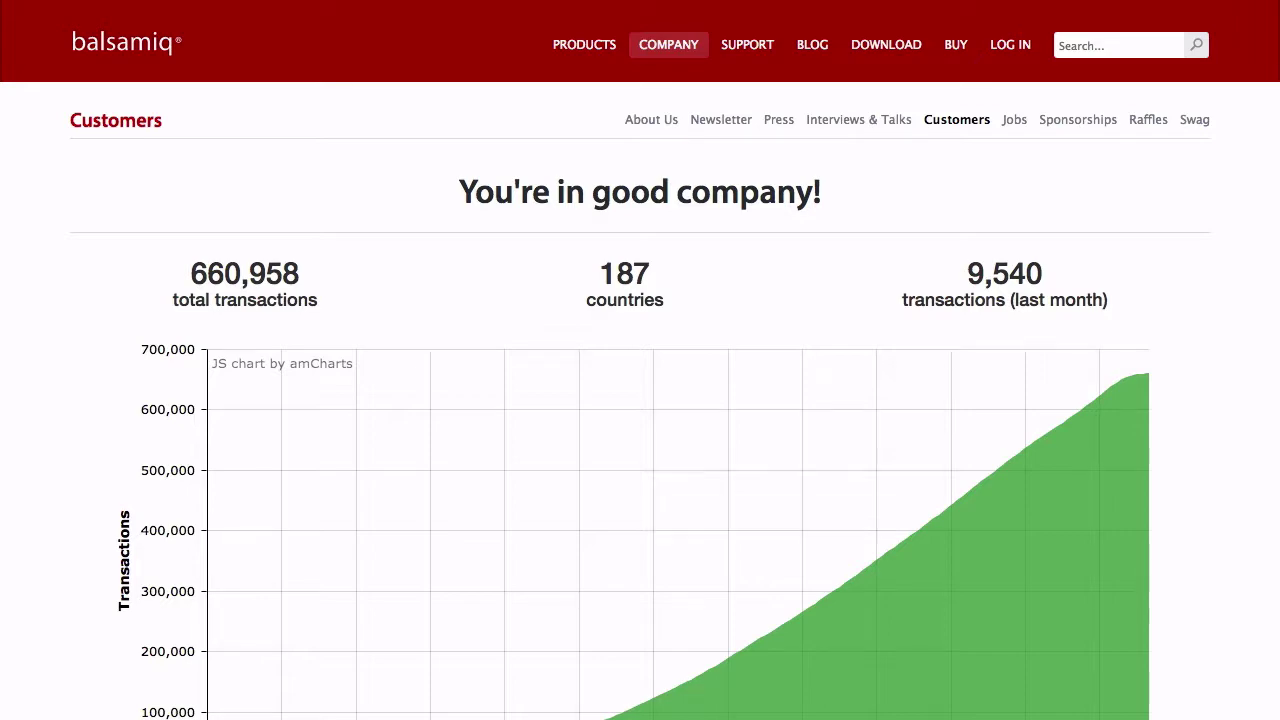
# On the JIRA-1 issue, use the More menu to add Balsamiq Wireframes.
pyautogui.scroll(-9, 640, 360)
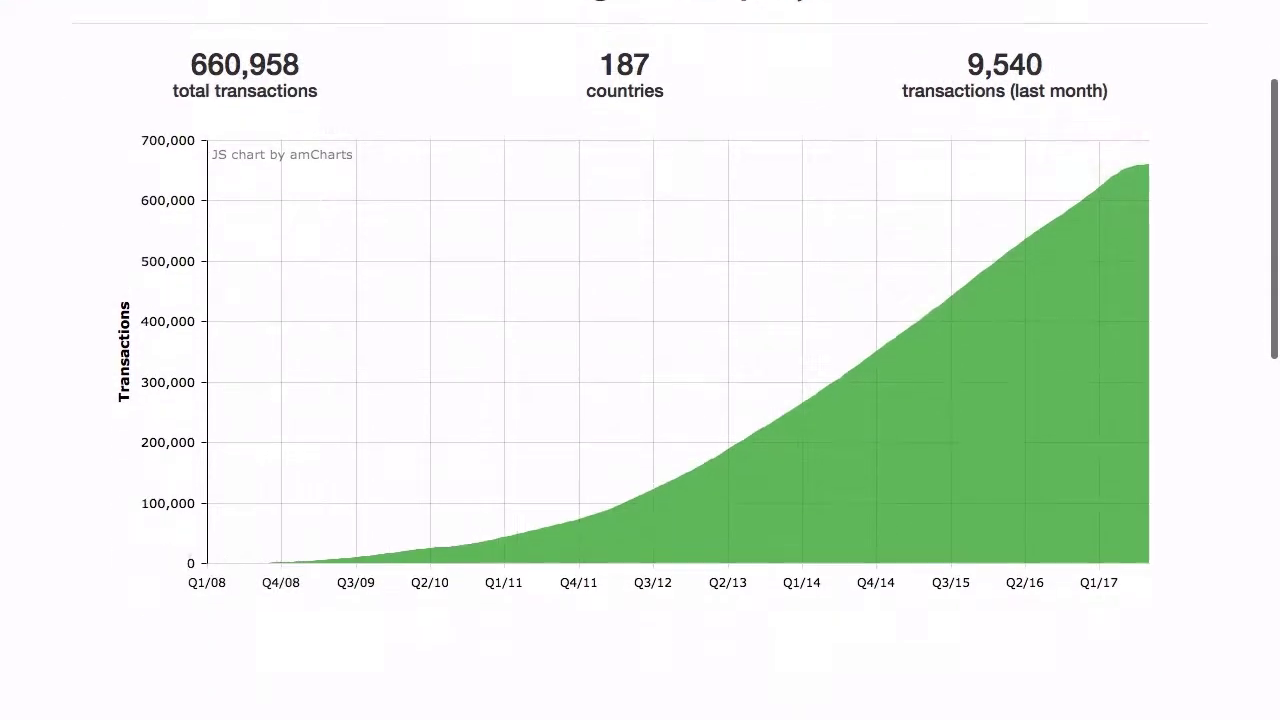
pyautogui.scroll(-10, 640, 360)
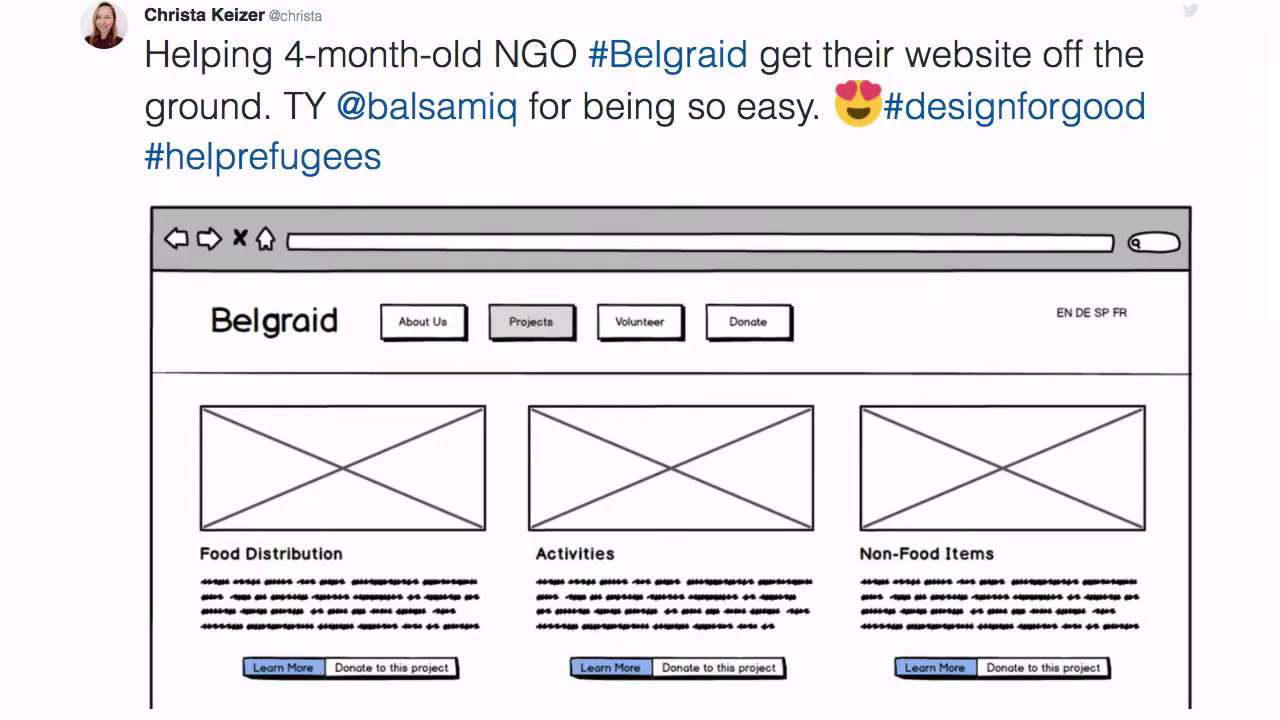
pyautogui.scroll(-5, 640, 360)
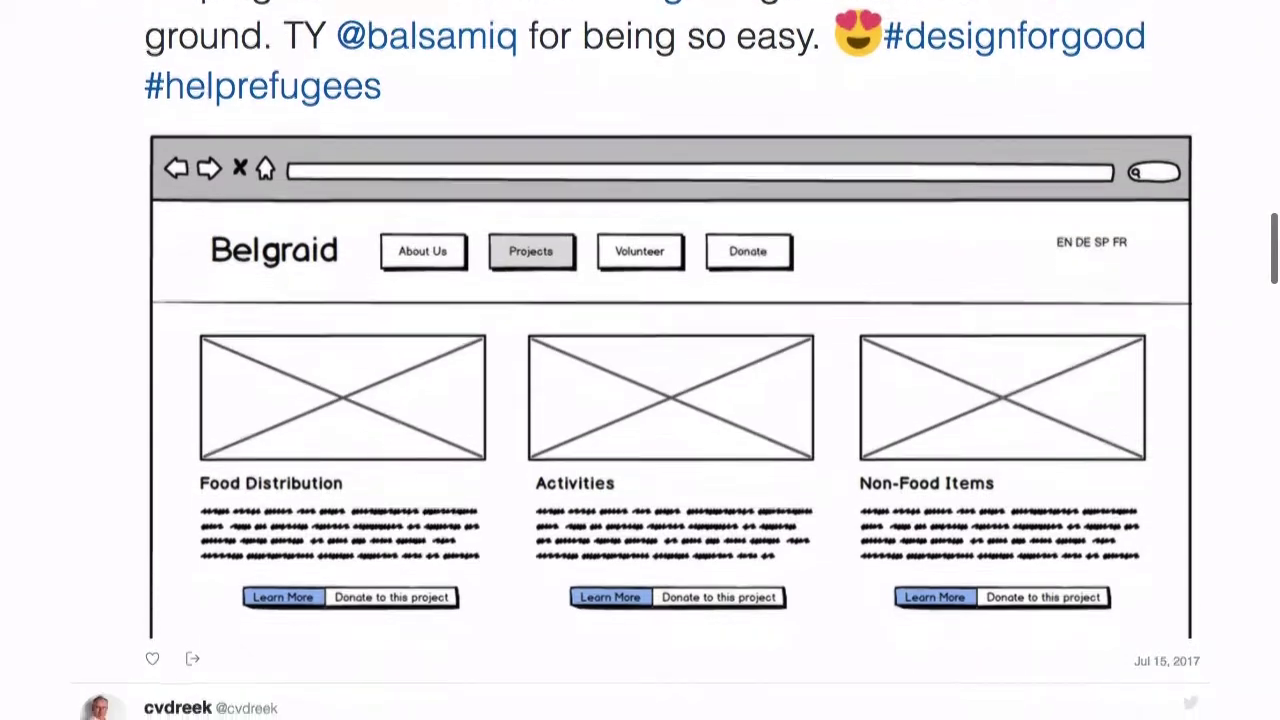
pyautogui.scroll(-5, 640, 360)
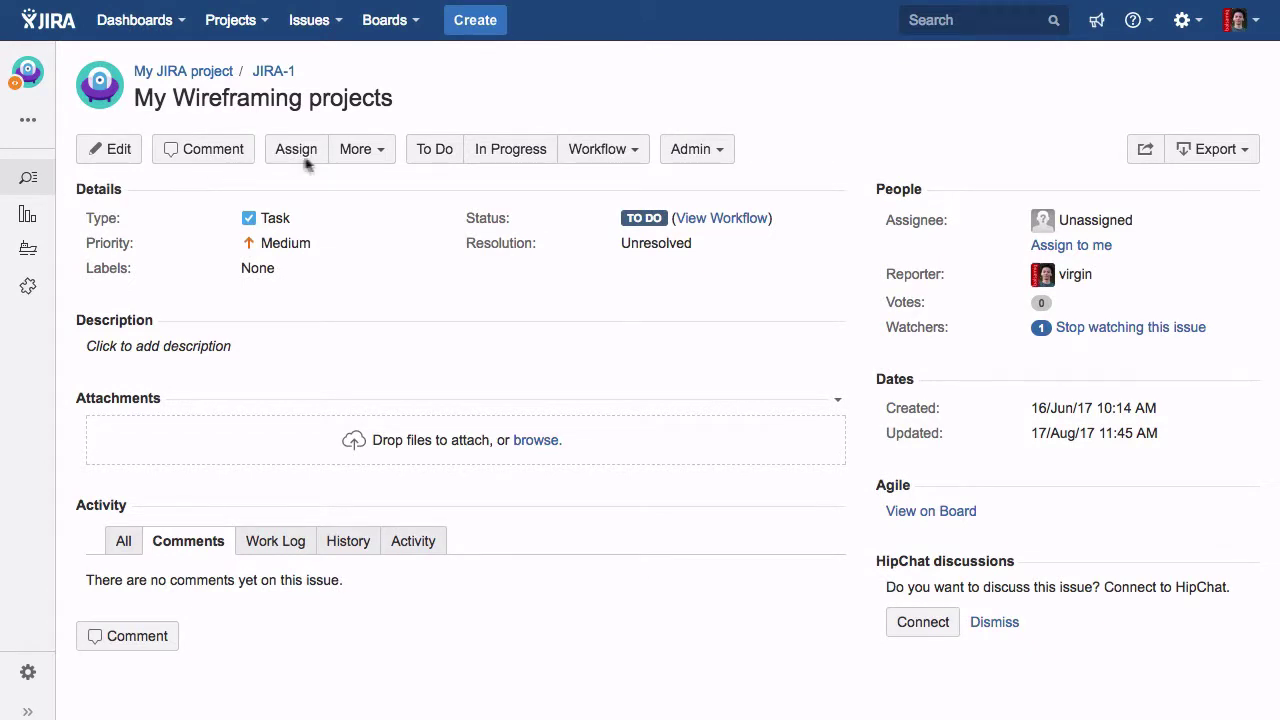
pyautogui.click(386, 158)
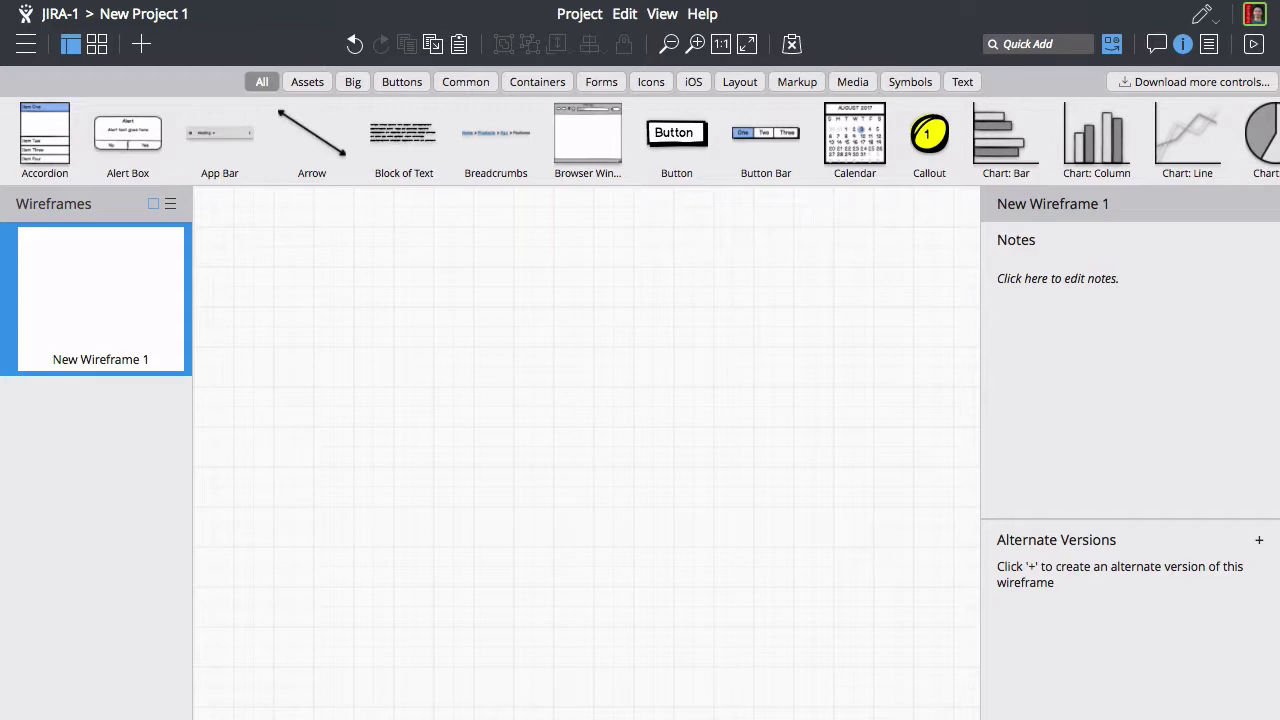
# Insert a Smartphone control from the UI library onto the blank wireframe.
pyautogui.hscroll(15, 231, 155)
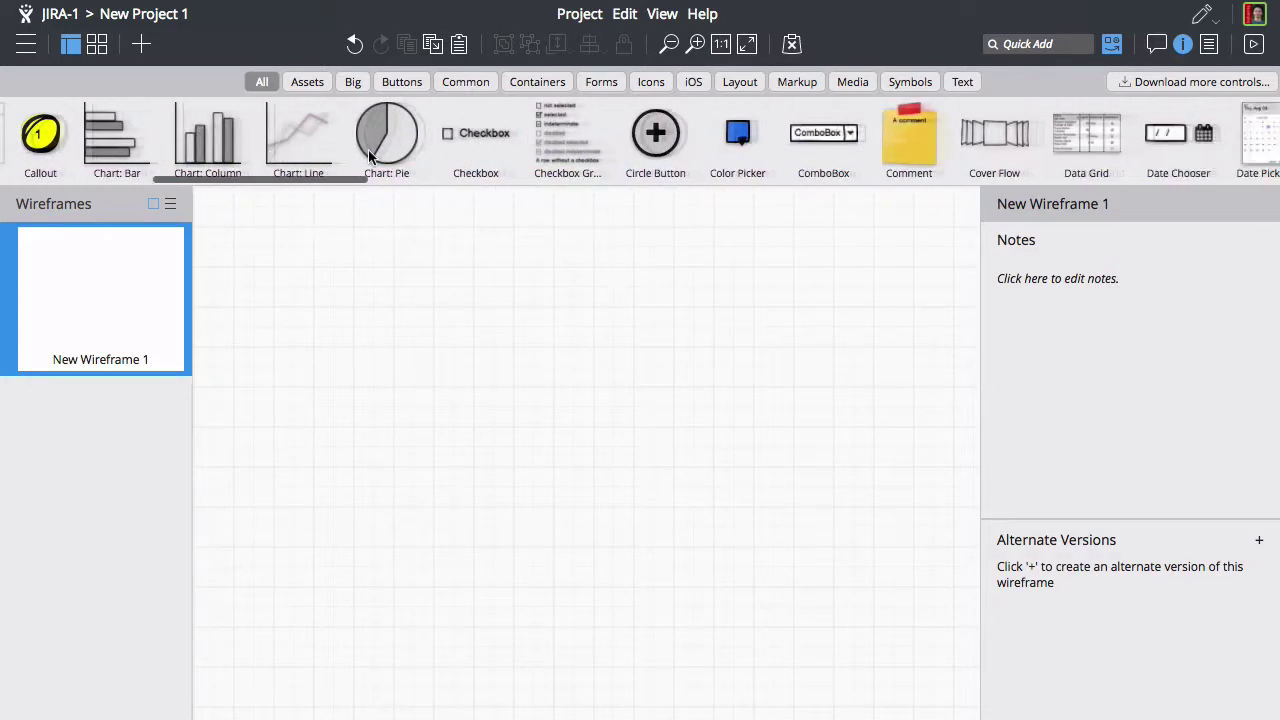
pyautogui.hscroll(20, 409, 154)
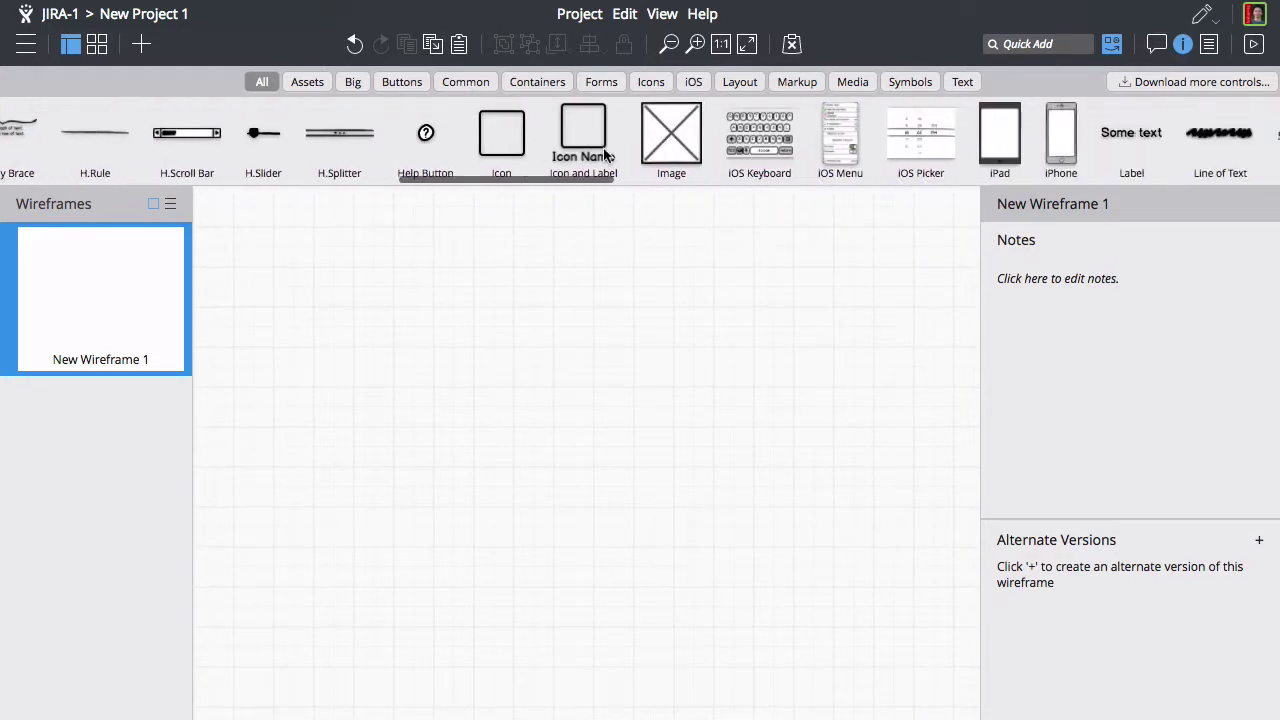
pyautogui.hscroll(20, 645, 147)
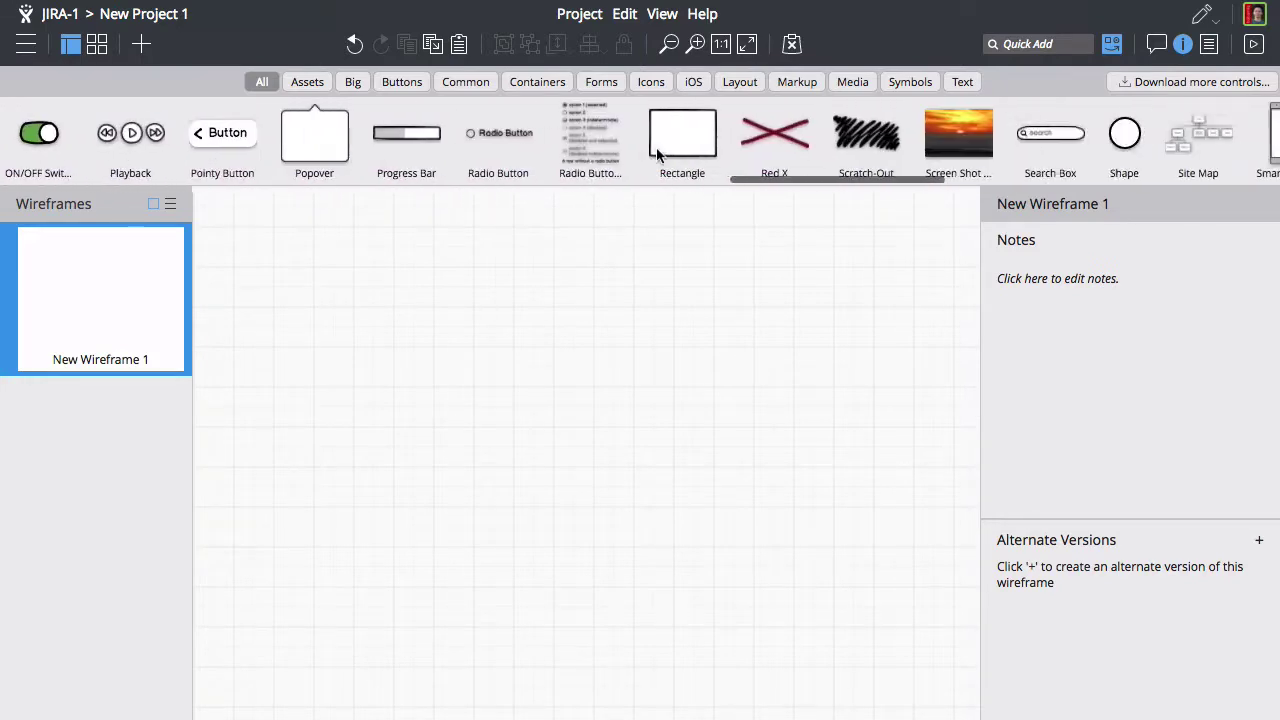
pyautogui.hscroll(2, 663, 150)
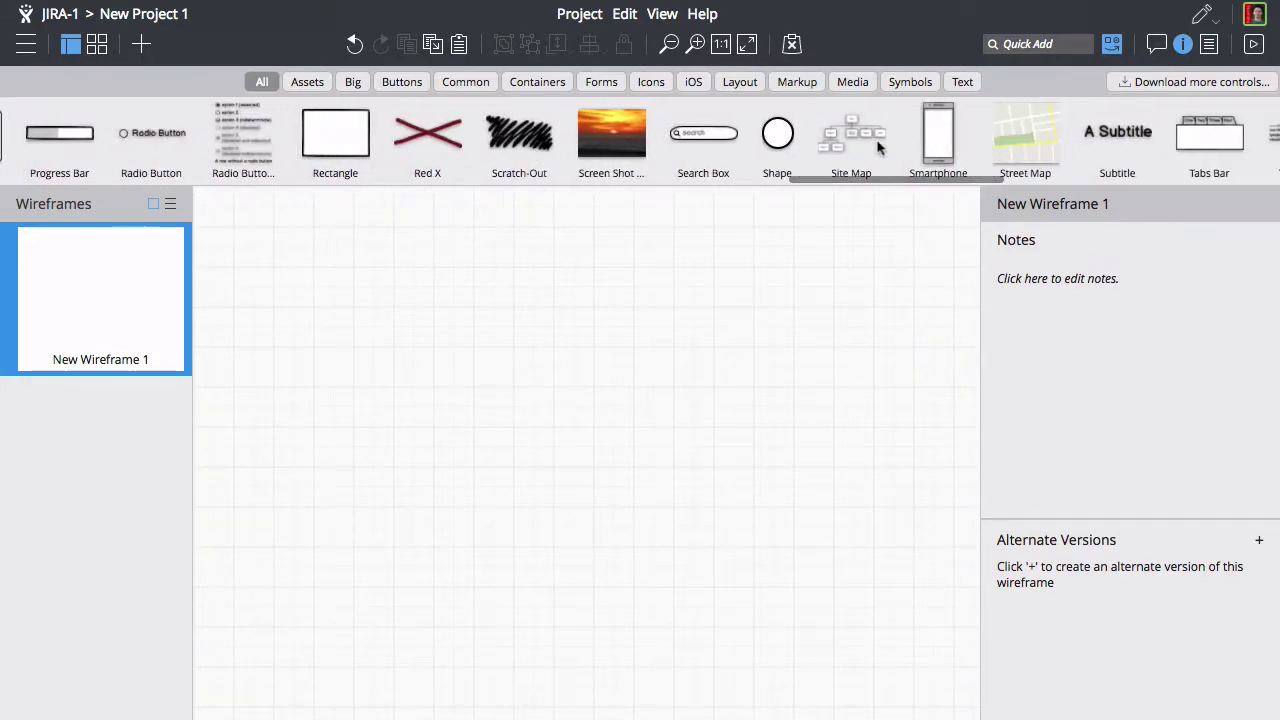
pyautogui.doubleClick(940, 140)
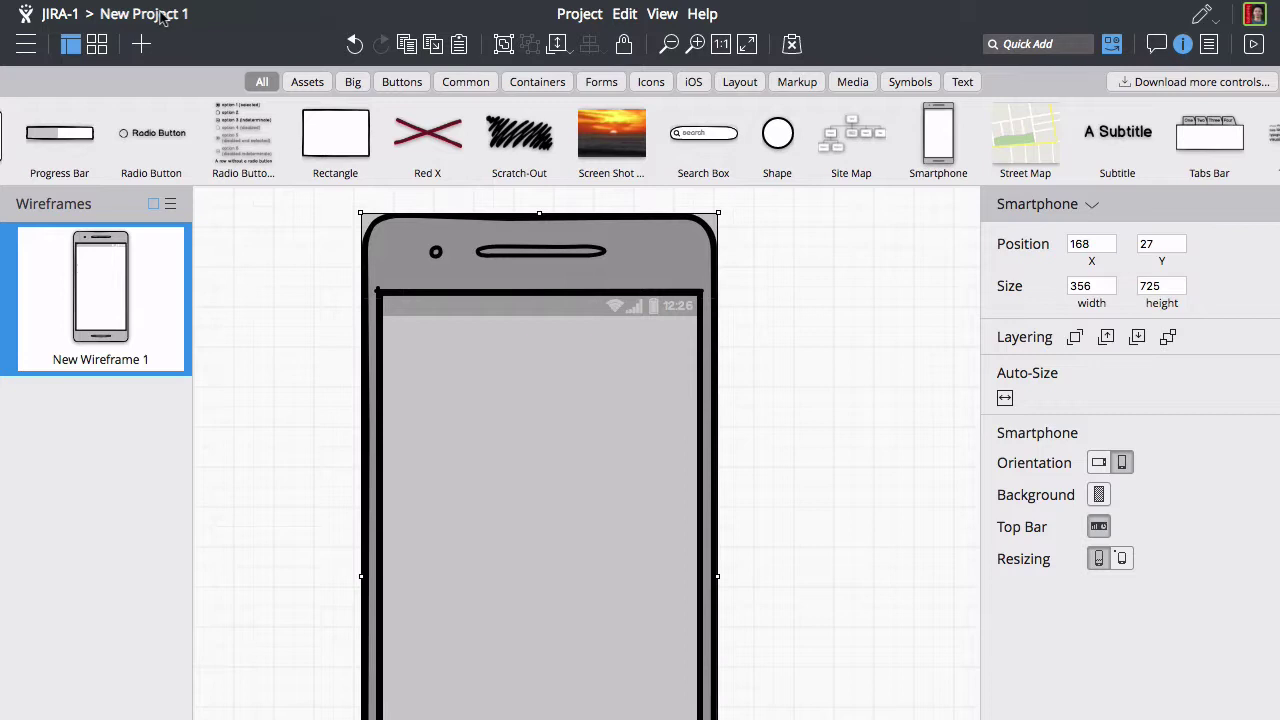
# Rename the project to Funstagram.
pyautogui.click(160, 18)
pyautogui.tripleClick(463, 392)
pyautogui.write('Funstagram')
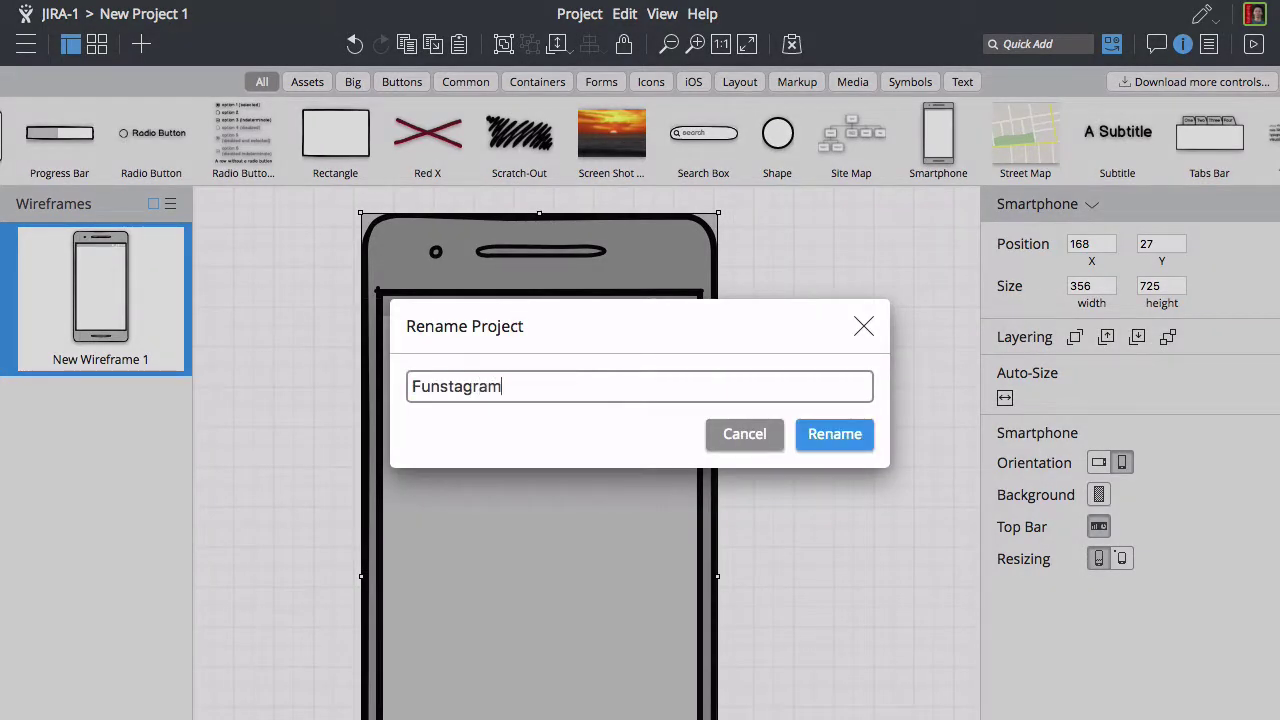
pyautogui.press('Return')
# Add an 'A Subtitle' text control from the Text library into the phone screen's header.
pyautogui.click(309, 409)
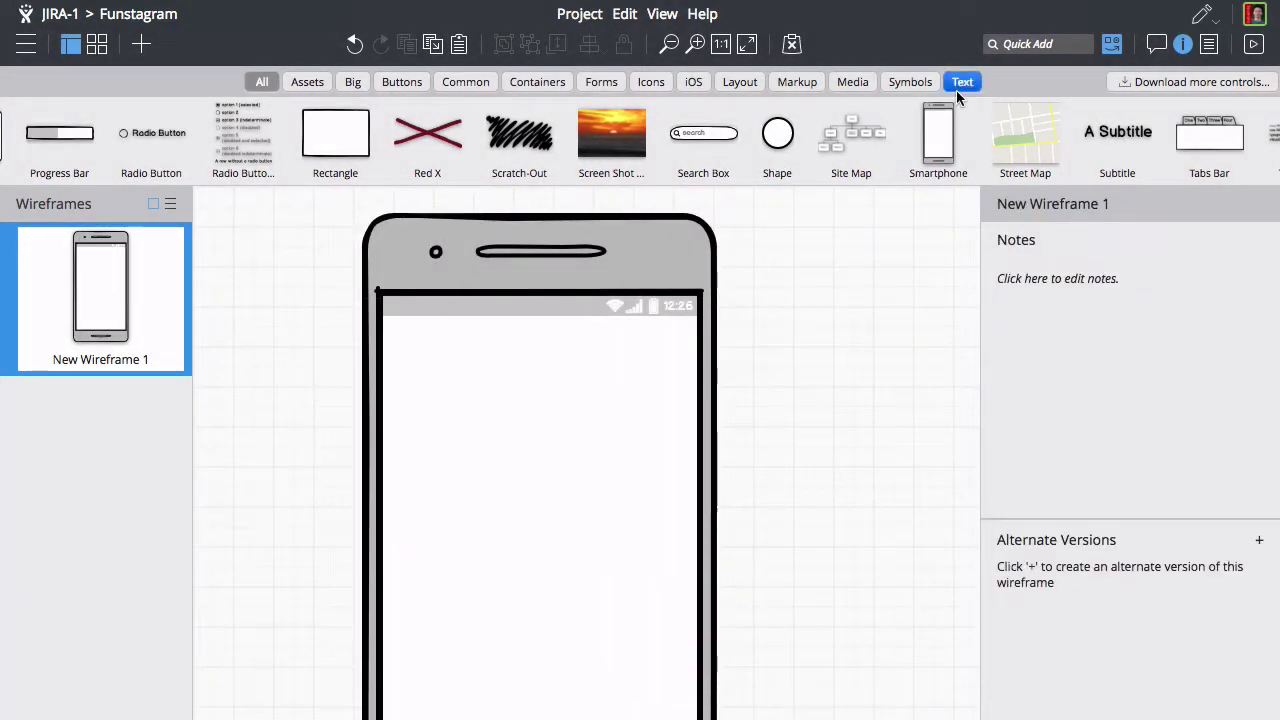
pyautogui.click(960, 82)
pyautogui.click(585, 132)
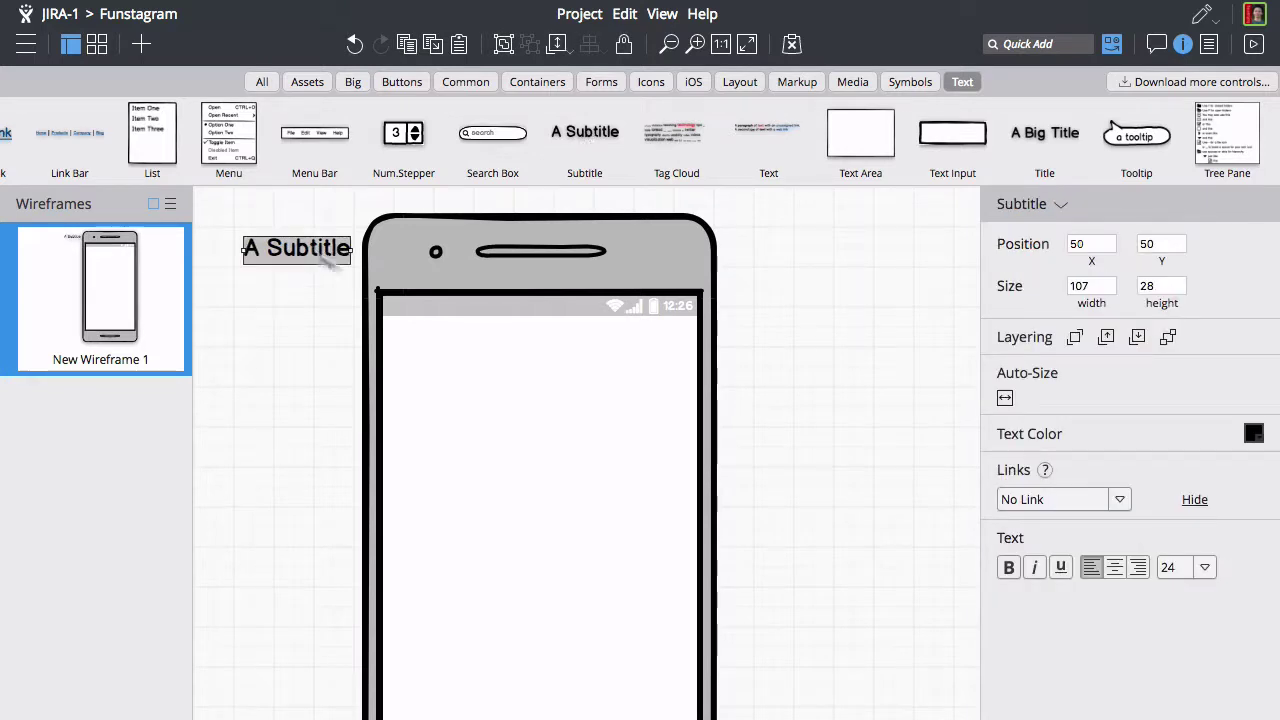
pyautogui.moveTo(320, 254); pyautogui.dragTo(561, 342)
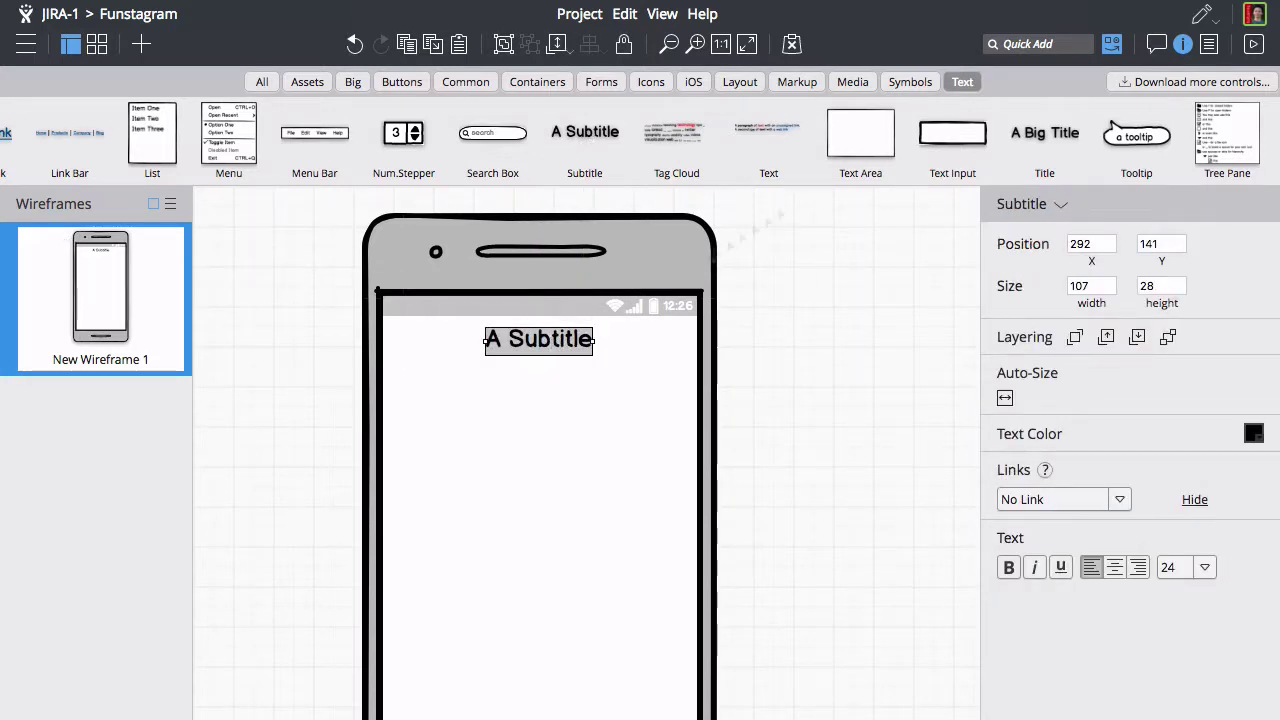
# Quick Add a medium camera Icon at the left of the phone header.
pyautogui.click(1037, 44)
pyautogui.write('icon')
pyautogui.press('Return')
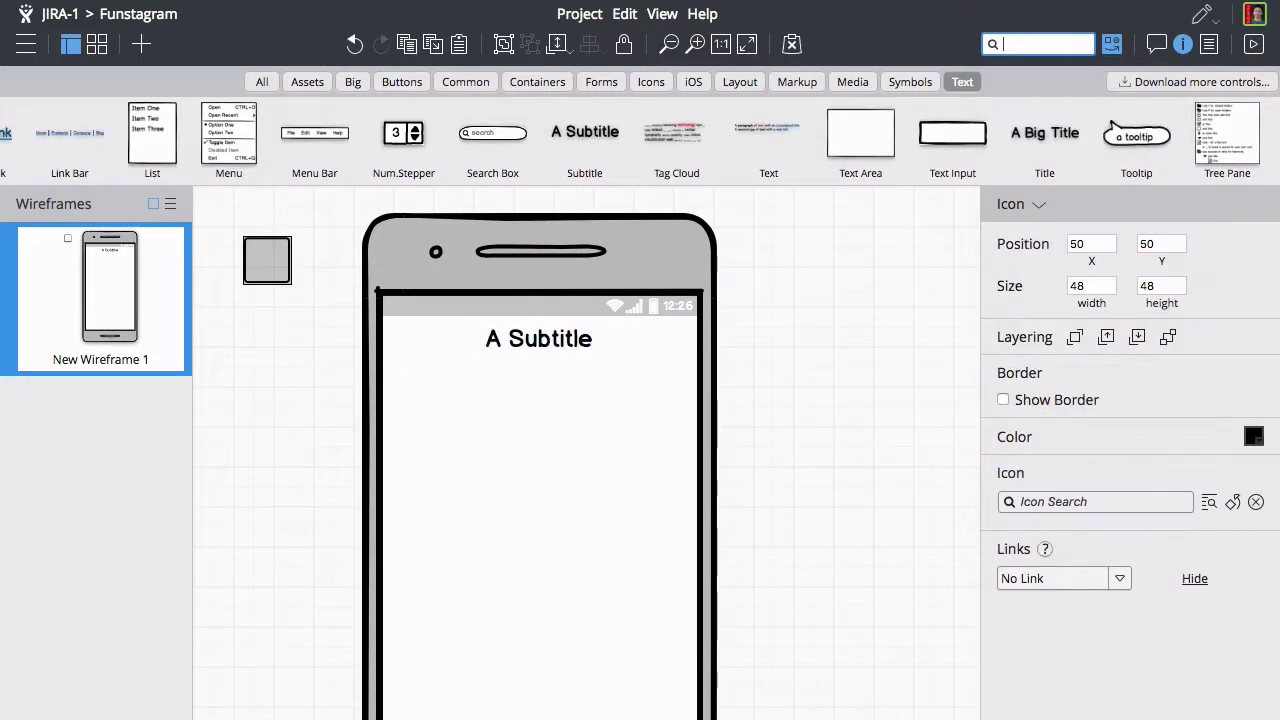
pyautogui.click(1053, 497)
pyautogui.write('camera')
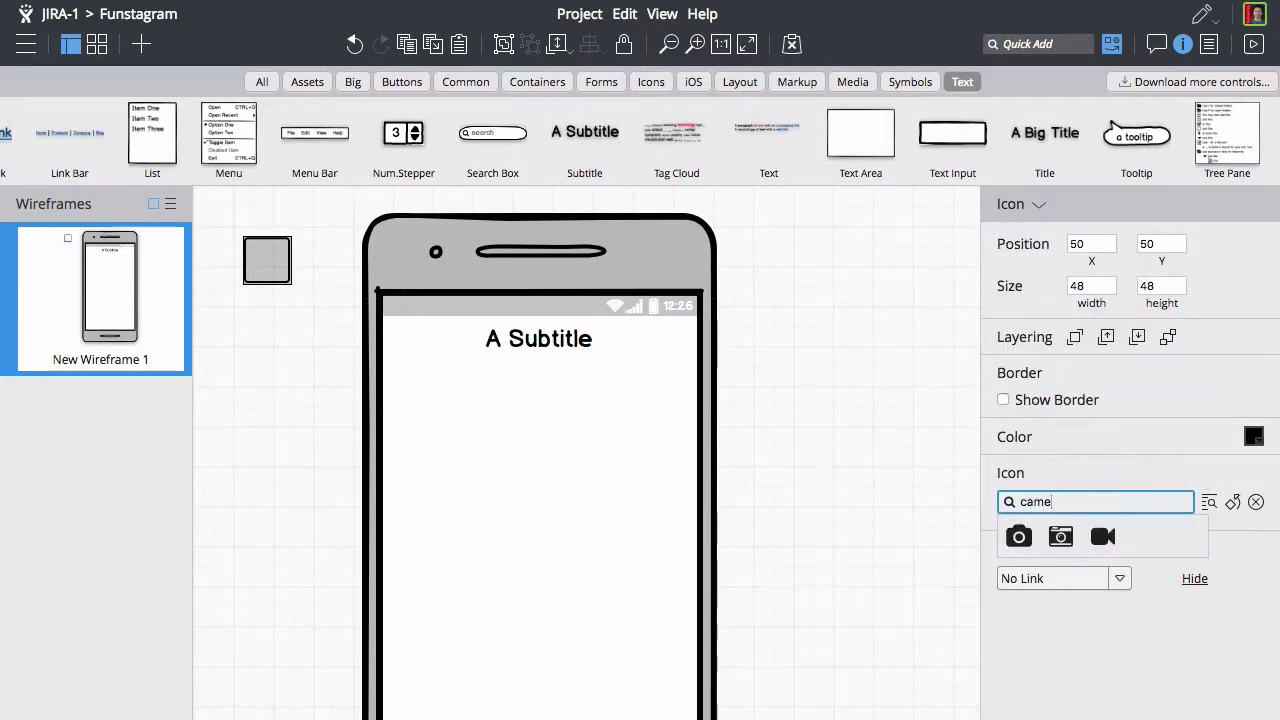
pyautogui.click(1059, 536)
pyautogui.moveTo(264, 253); pyautogui.dragTo(668, 345)
pyautogui.click(1058, 534)
# Change the right-hand header icon to Envelope Outlined.
pyautogui.click(1030, 501)
pyautogui.write('envelo')
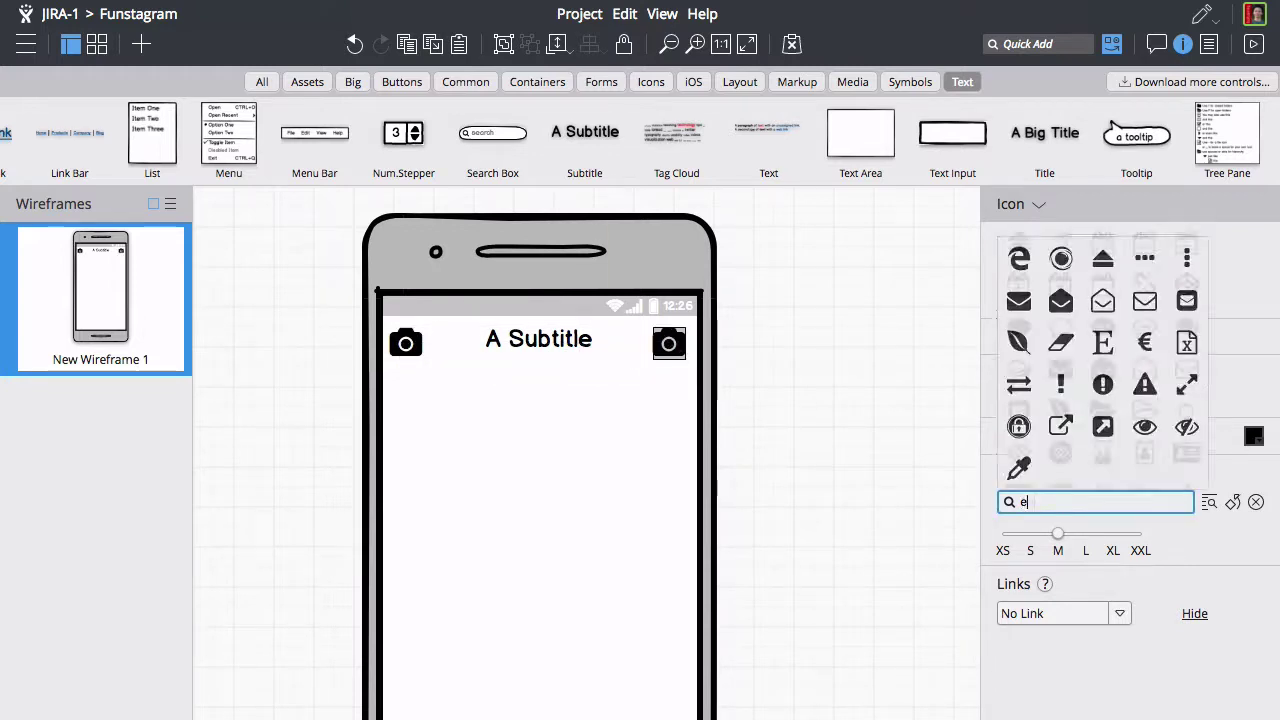
pyautogui.click(1144, 537)
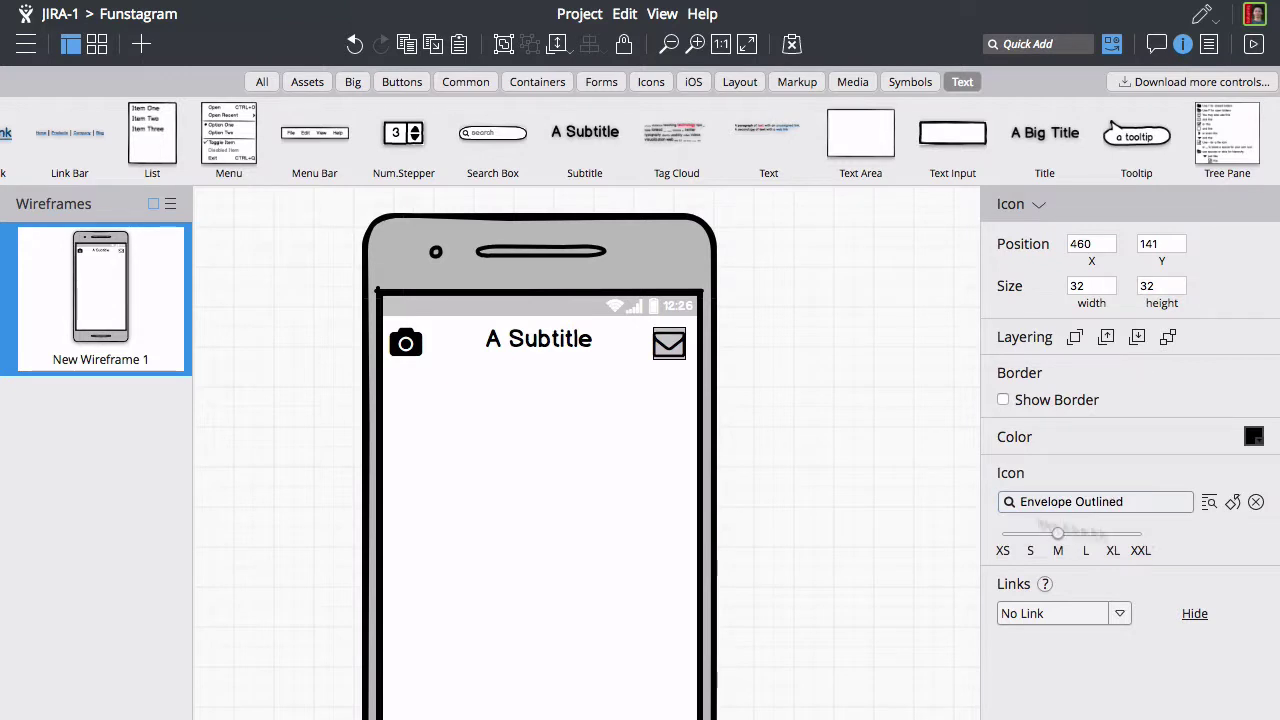
# Draw a darker grey rectangle below the header, fitted to the screen width.
pyautogui.click(764, 398)
pyautogui.moveTo(385, 372)
pyautogui.mouseDown()
pyautogui.moveTo(480, 434)
pyautogui.moveTo(698, 440)
pyautogui.mouseUp()
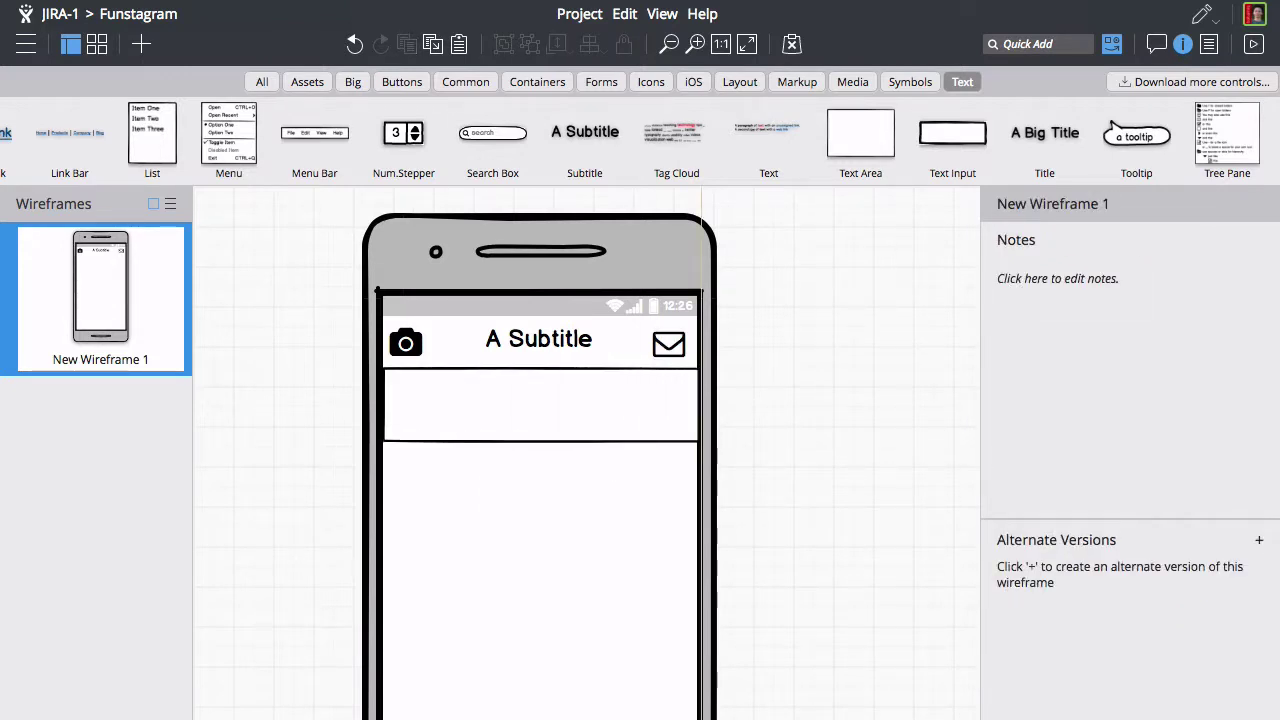
pyautogui.click(1256, 440)
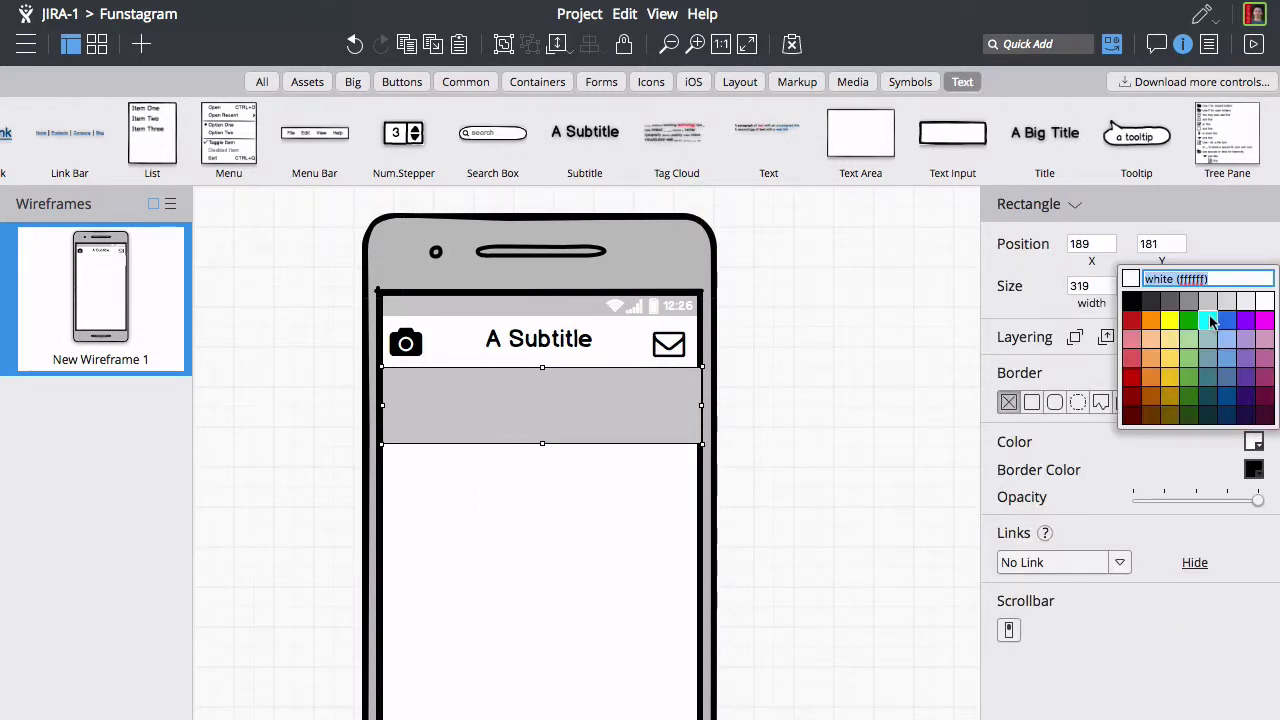
pyautogui.click(1222, 307)
pyautogui.moveTo(699, 401); pyautogui.dragTo(695, 401)
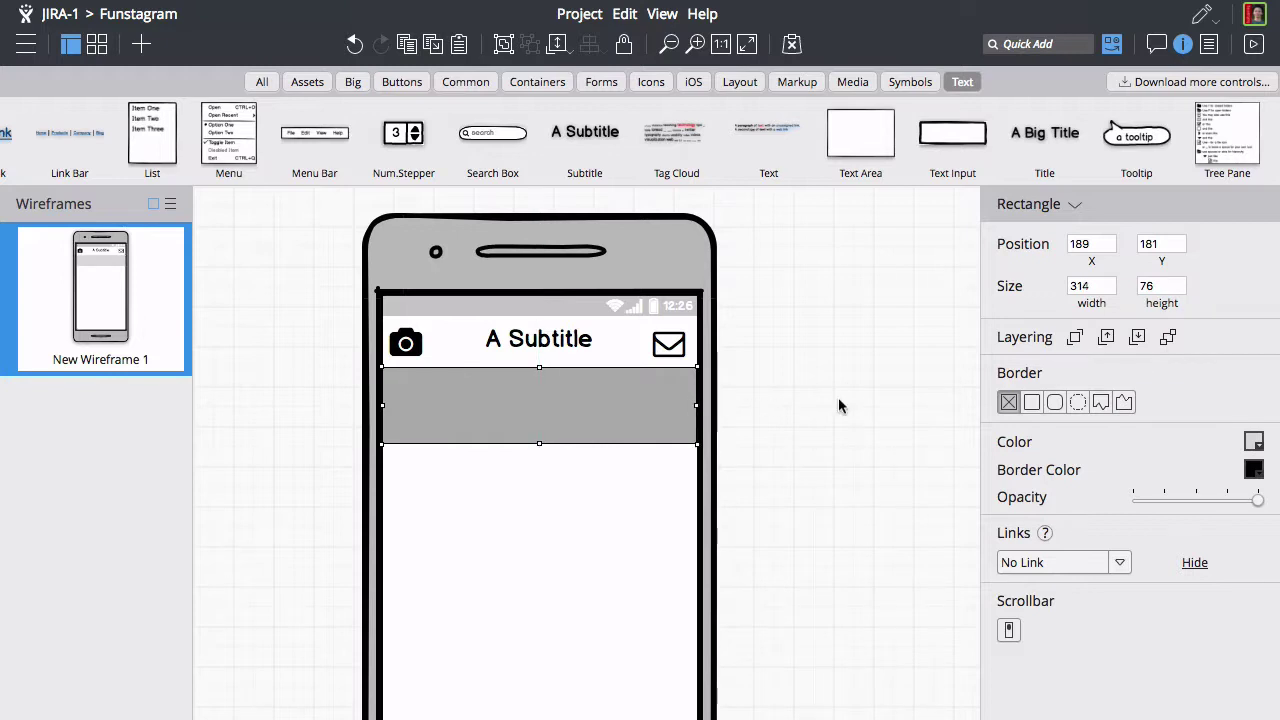
pyautogui.click(840, 403)
# Quick Add an Icon and Label with User Circle Outlined at the band's left, width 81.
pyautogui.click(1116, 46)
pyautogui.write('icon')
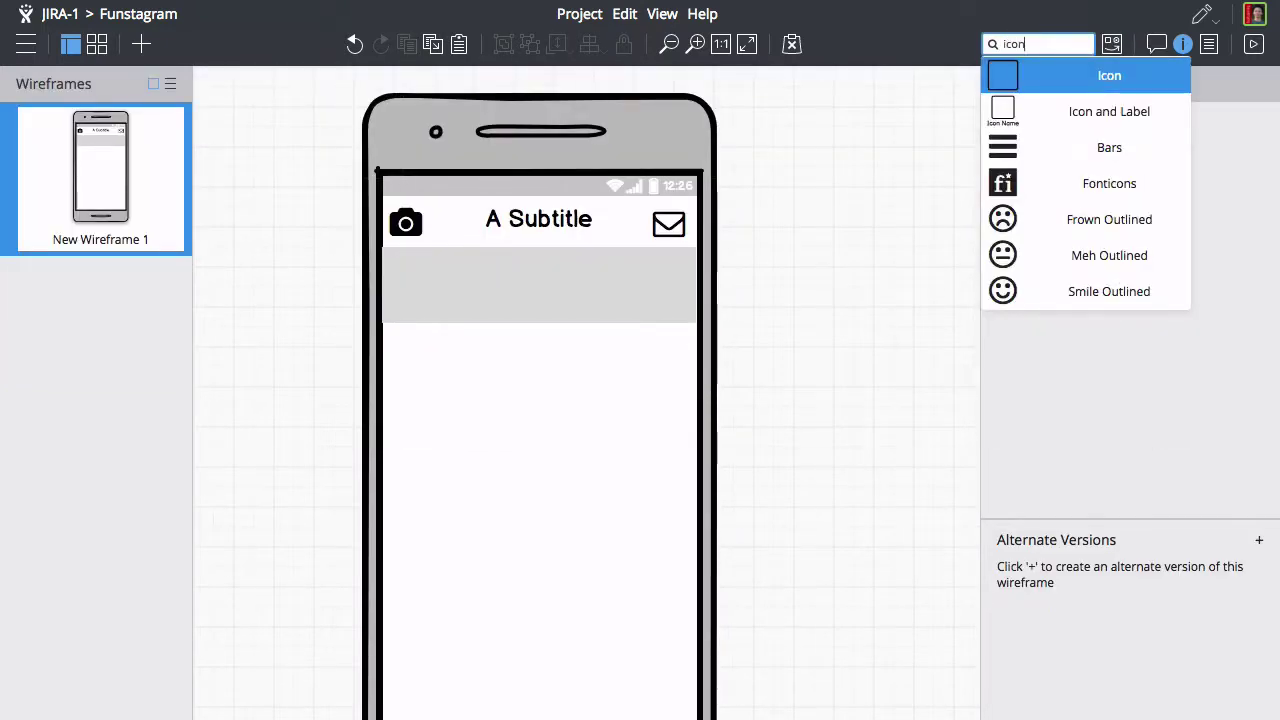
pyautogui.press('Down')
pyautogui.press('Return')
pyautogui.moveTo(275, 140); pyautogui.dragTo(414, 281)
pyautogui.click(1090, 442)
pyautogui.write('user')
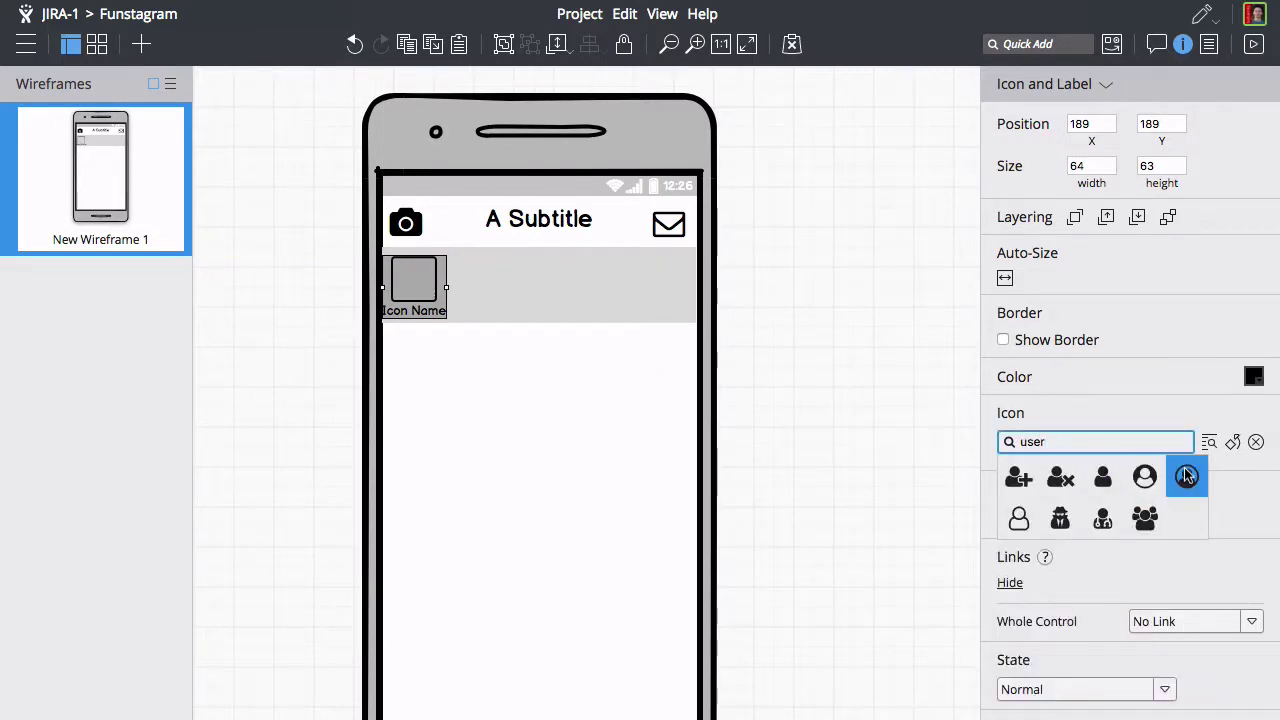
pyautogui.click(1090, 476)
pyautogui.moveTo(448, 283); pyautogui.dragTo(518, 288)
# Duplicate the user icon across the grey band into four, grouping the last one.
pyautogui.click(474, 286)
pyautogui.click(437, 288)
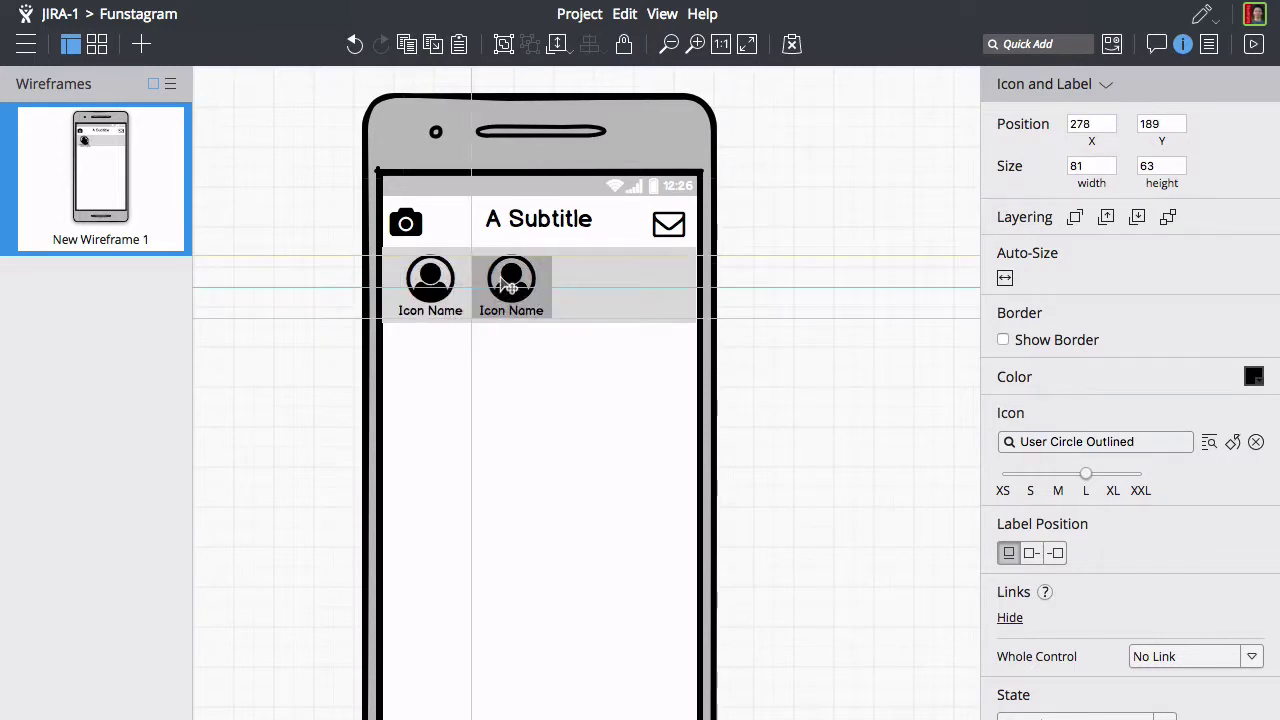
pyautogui.hotkey('ctrl', 'd')
pyautogui.hotkey('ctrl', 'd')
pyautogui.hotkey('ctrl', 'g')
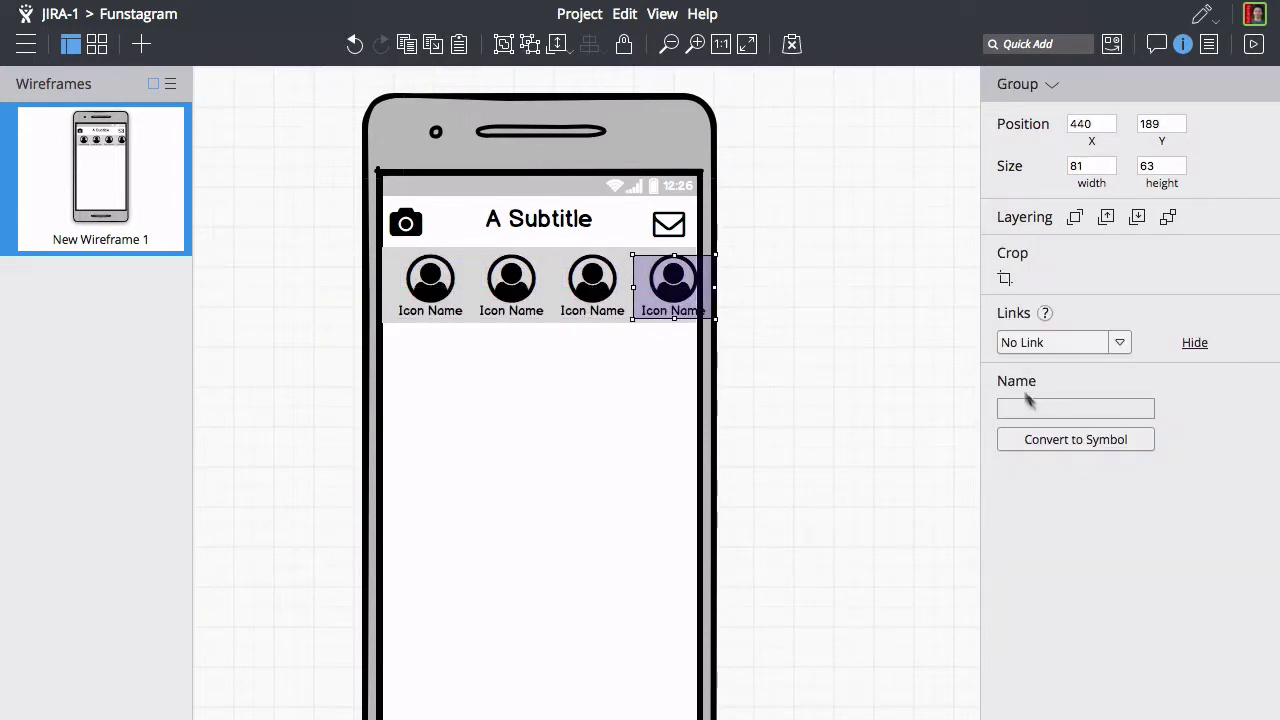
# Crop the last user icon so it fits inside the phone screen.
pyautogui.click(1005, 278)
pyautogui.moveTo(714, 318); pyautogui.dragTo(698, 320)
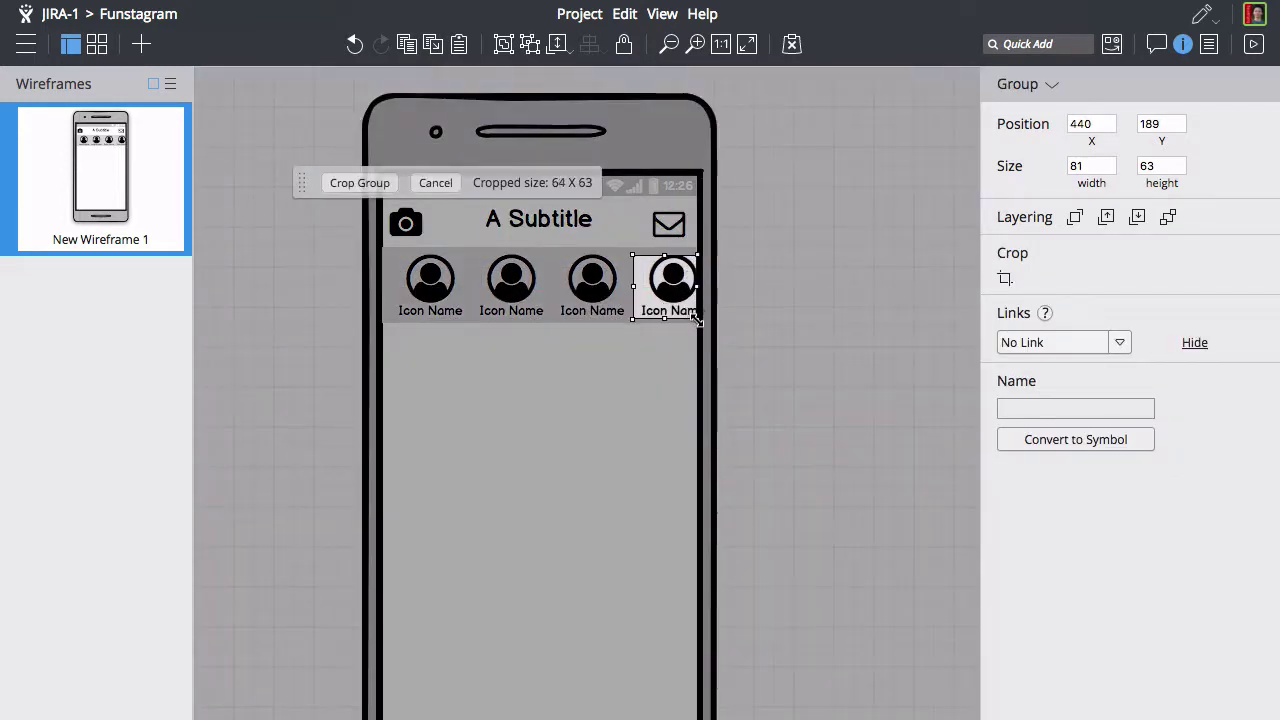
pyautogui.click(359, 183)
# Label the first avatar 'Your Story' and the second with a friend's name.
pyautogui.doubleClick(432, 290)
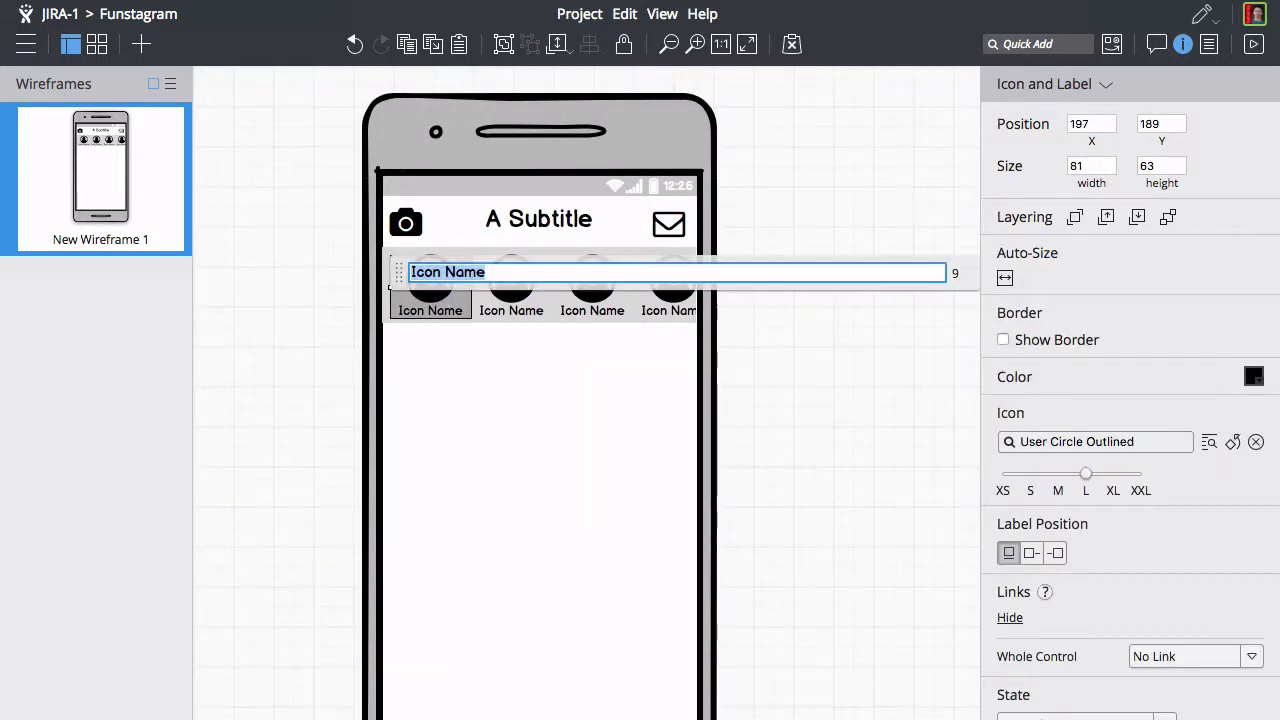
pyautogui.write('Your Story')
pyautogui.press('Return')
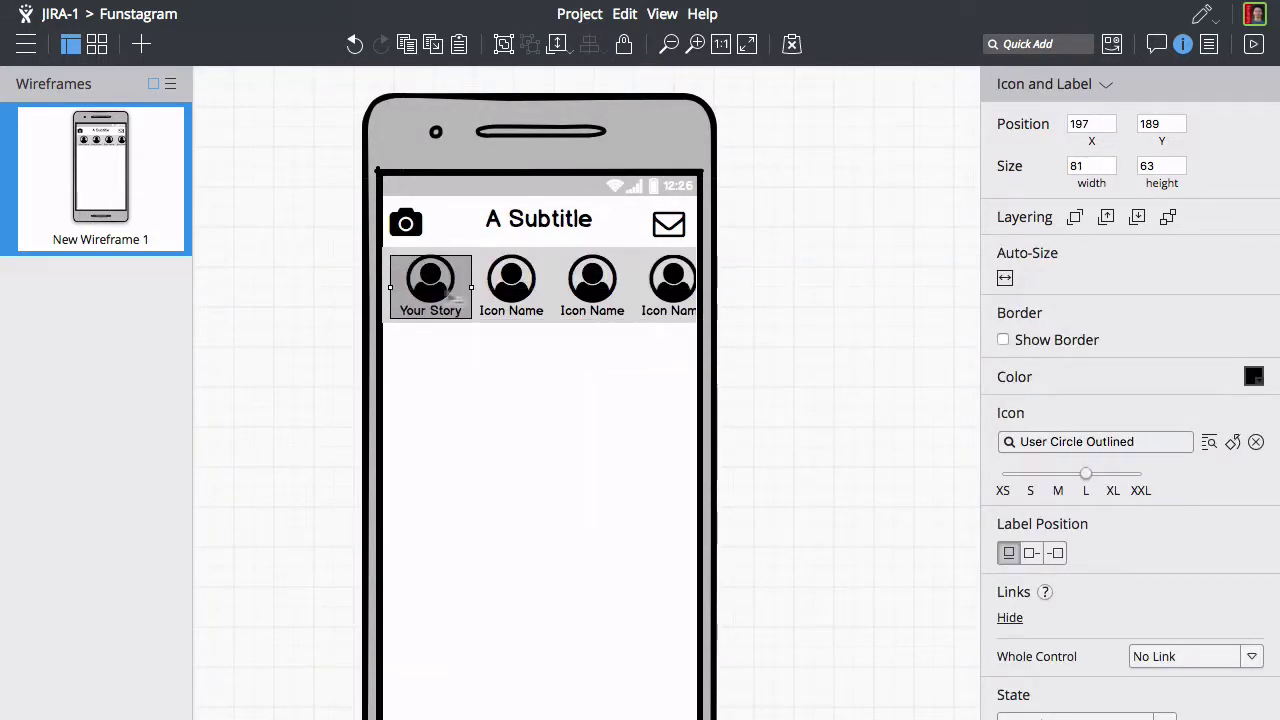
pyautogui.click(500, 298)
pyautogui.doubleClick(500, 298)
pyautogui.write('Brendan')
pyautogui.press('Return')
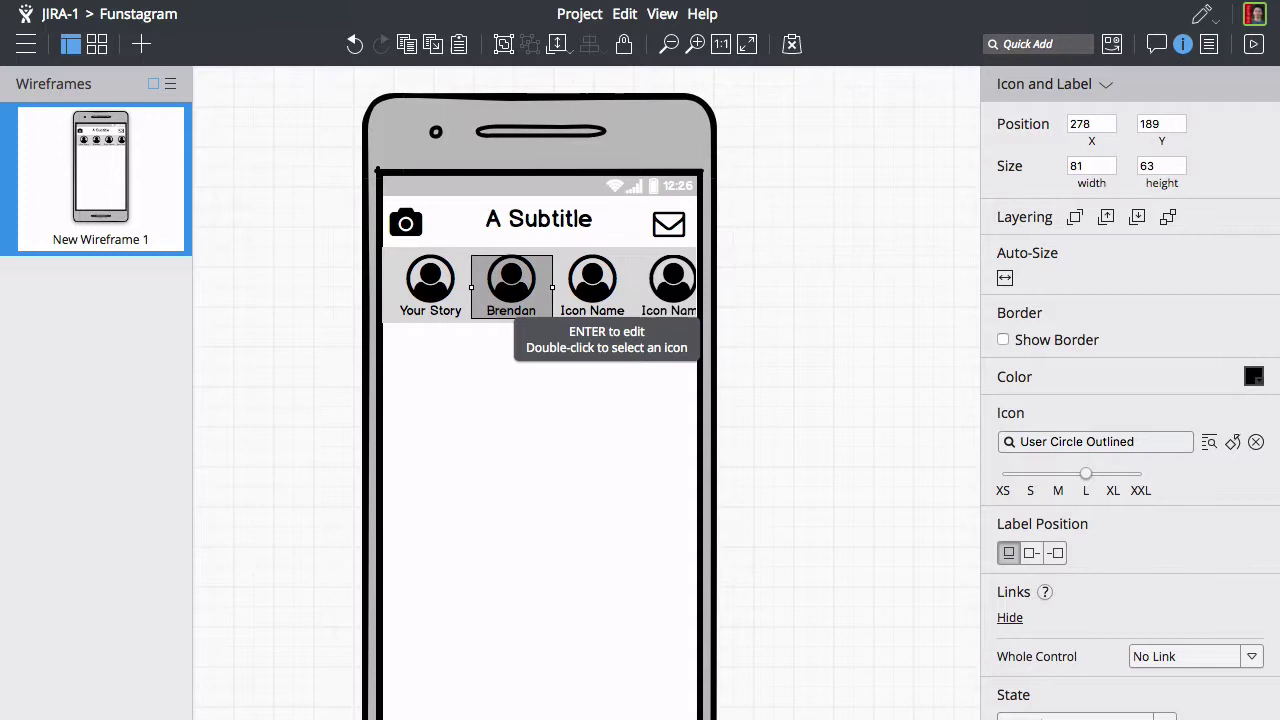
# Label the third and fourth avatars with friends' names.
pyautogui.click(585, 308)
pyautogui.doubleClick(585, 308)
pyautogui.write('Peldi')
pyautogui.press('Return')
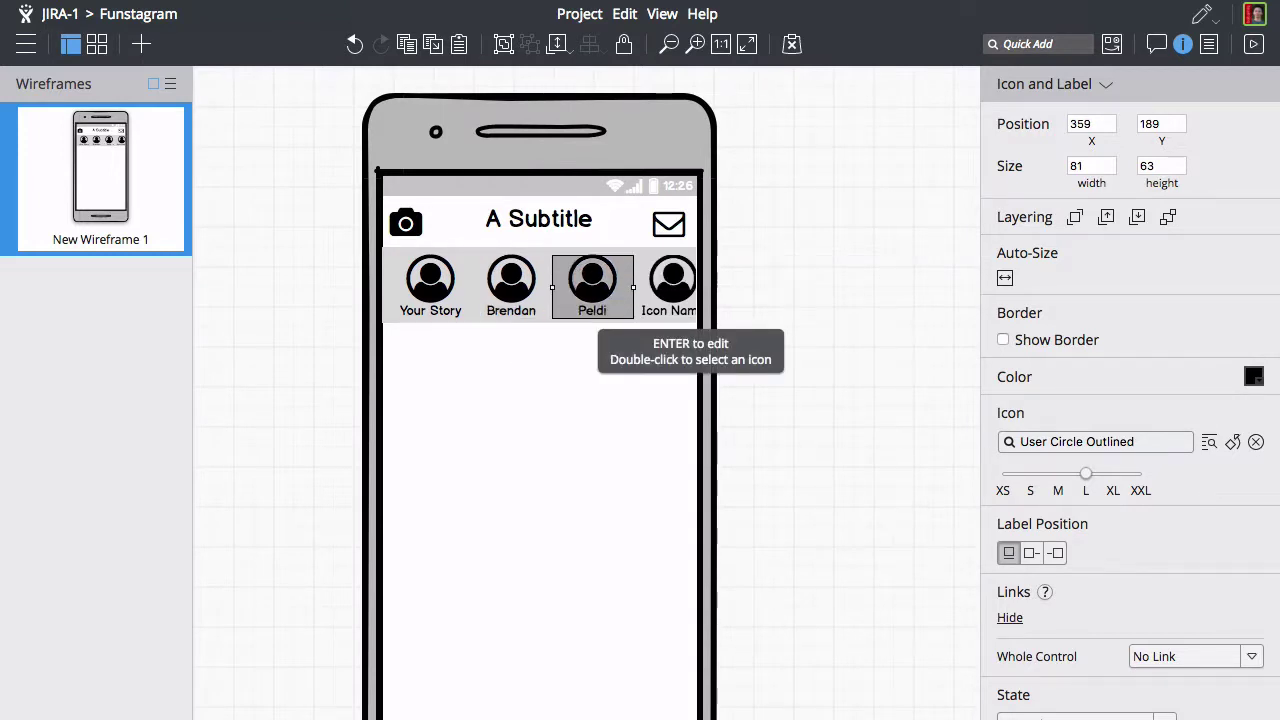
pyautogui.click(668, 308)
pyautogui.doubleClick(668, 308)
pyautogui.doubleClick(668, 308)
pyautogui.write('Sax')
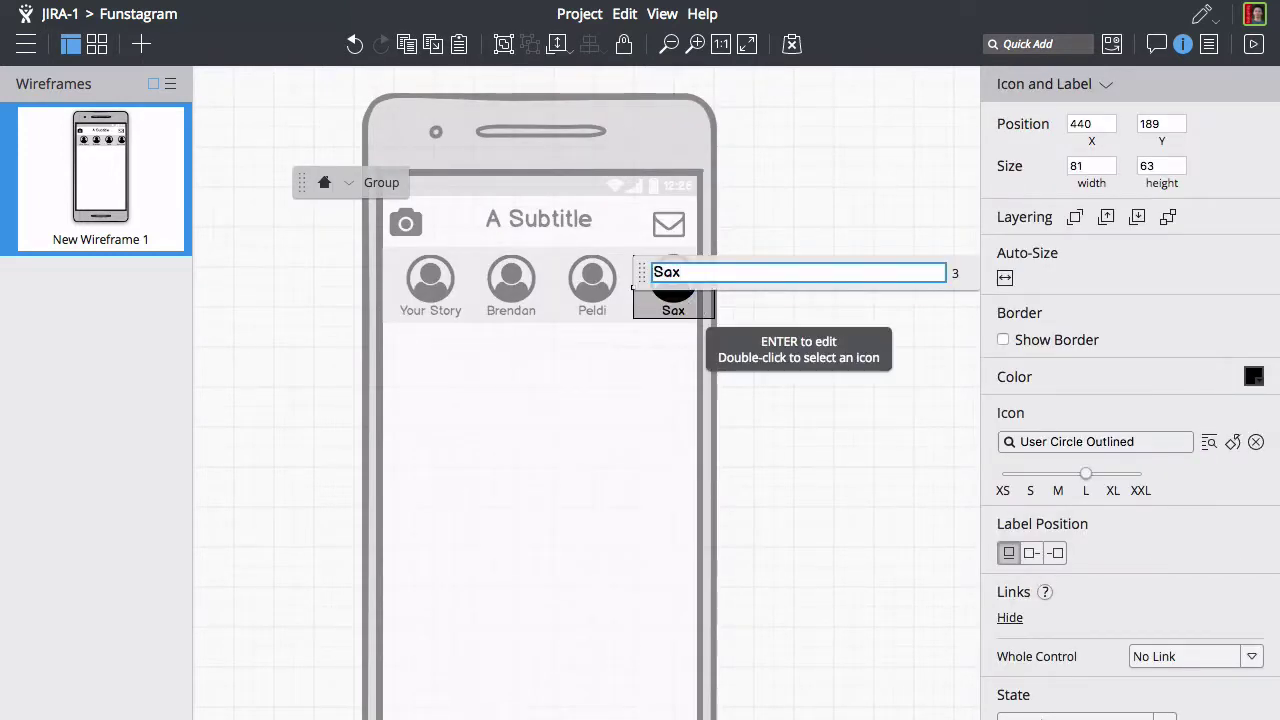
pyautogui.press('Return')
# Add a circle shape with transparent fill and red border, sized to ring the second avatar.
pyautogui.click(790, 342)
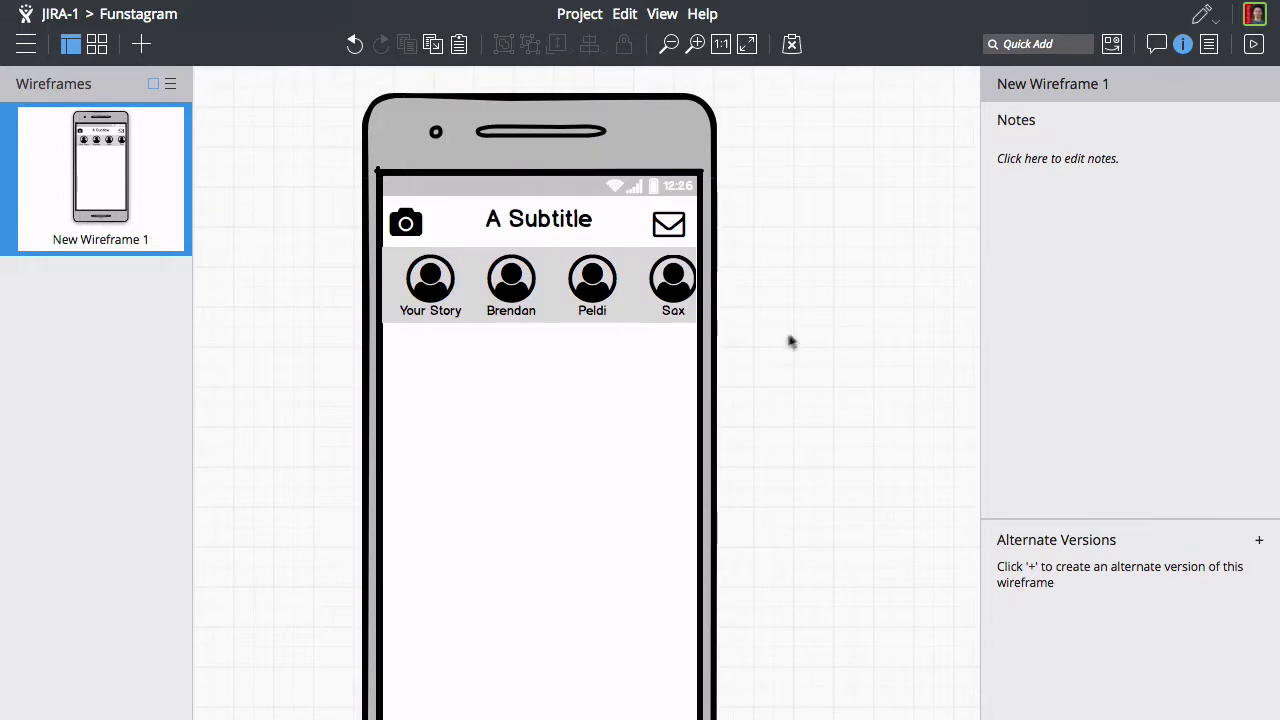
pyautogui.click(1020, 44)
pyautogui.write('shape')
pyautogui.press('Return')
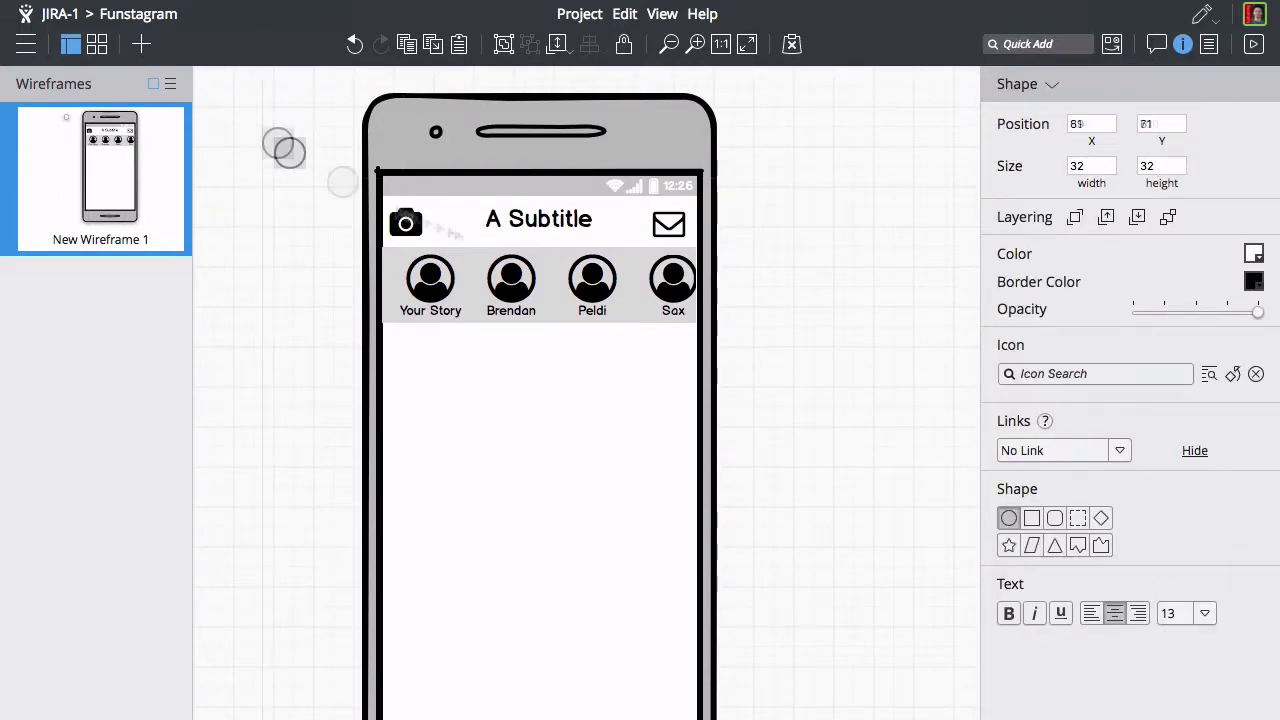
pyautogui.moveTo(284, 148); pyautogui.dragTo(500, 290)
pyautogui.click(1134, 313)
pyautogui.click(1253, 281)
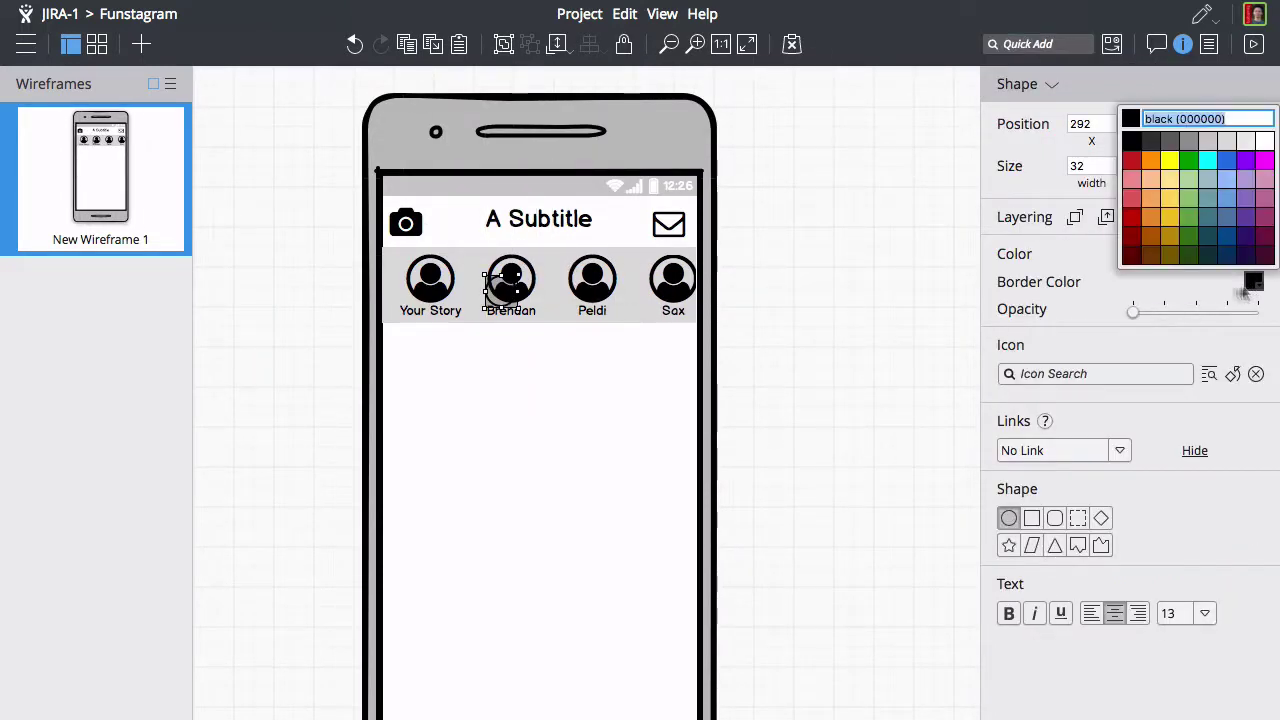
pyautogui.click(1133, 164)
pyautogui.moveTo(515, 273); pyautogui.dragTo(537, 254)
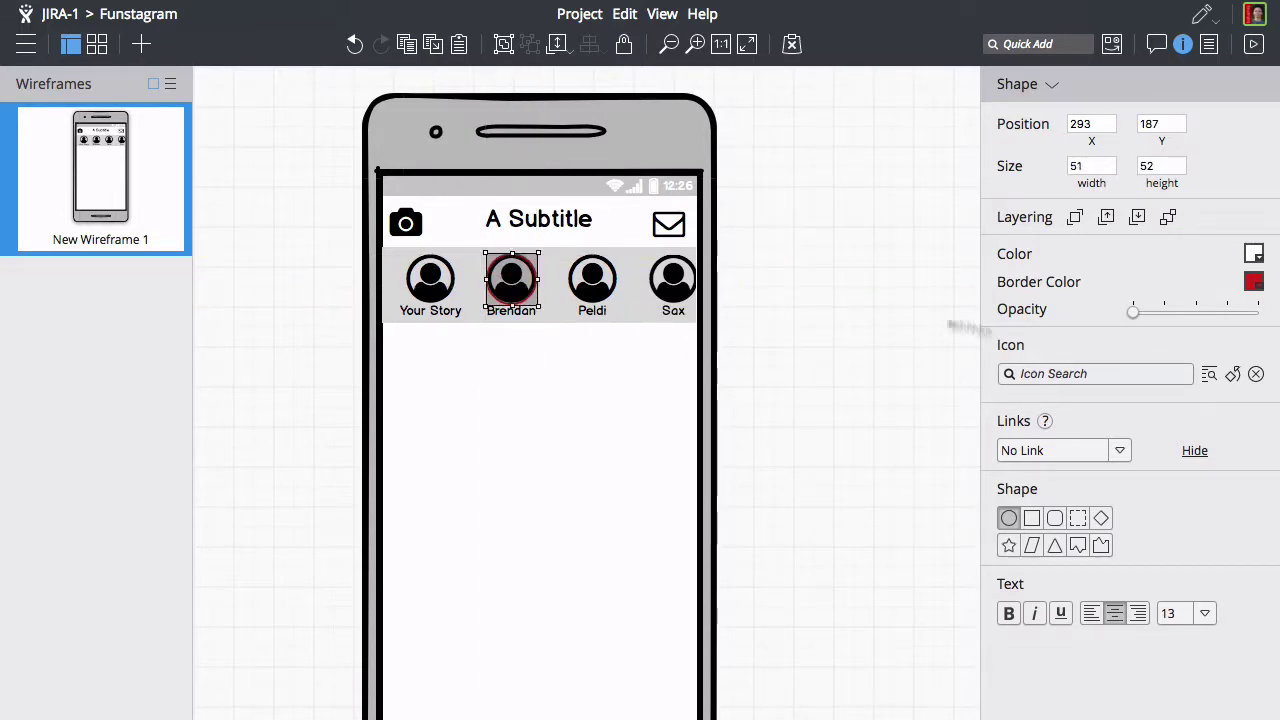
pyautogui.click(915, 178)
# Below the stories, add an Icon and Label with a medium User Circle icon and the friend's name.
pyautogui.click(1019, 43)
pyautogui.write('icon')
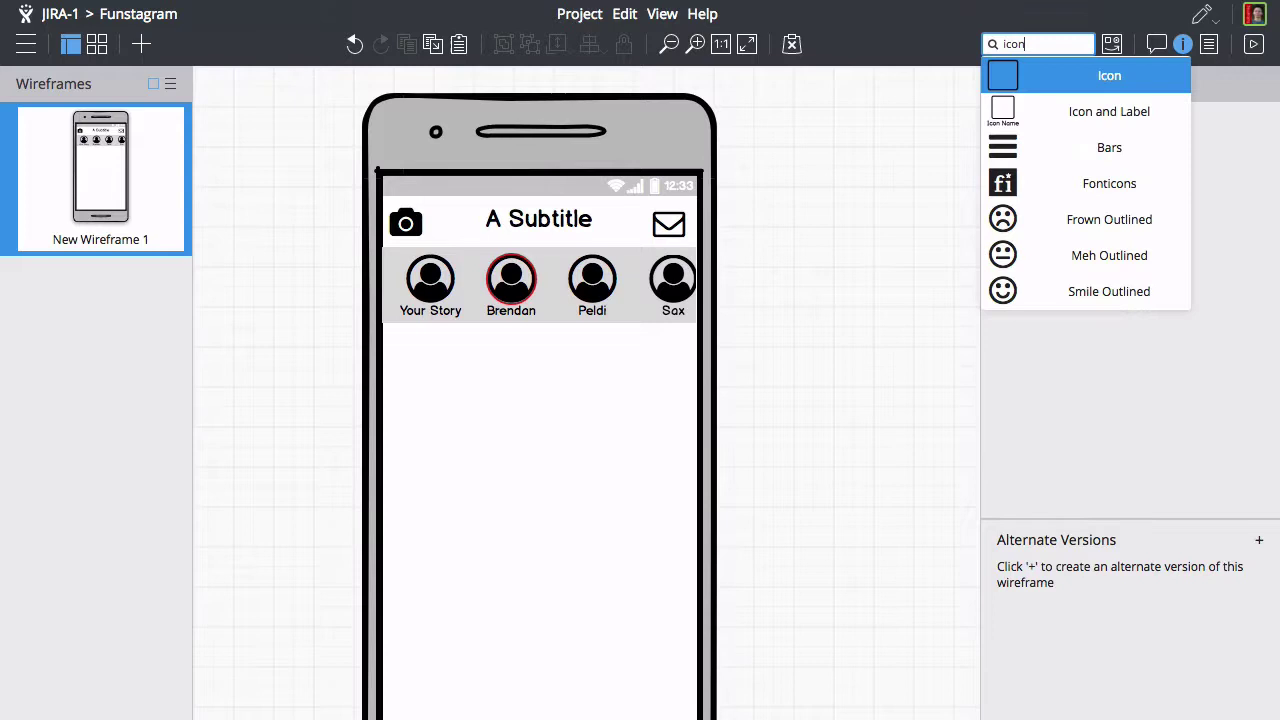
pyautogui.press('Down')
pyautogui.press('Return')
pyautogui.click(1038, 517)
pyautogui.moveTo(260, 134); pyautogui.dragTo(407, 359)
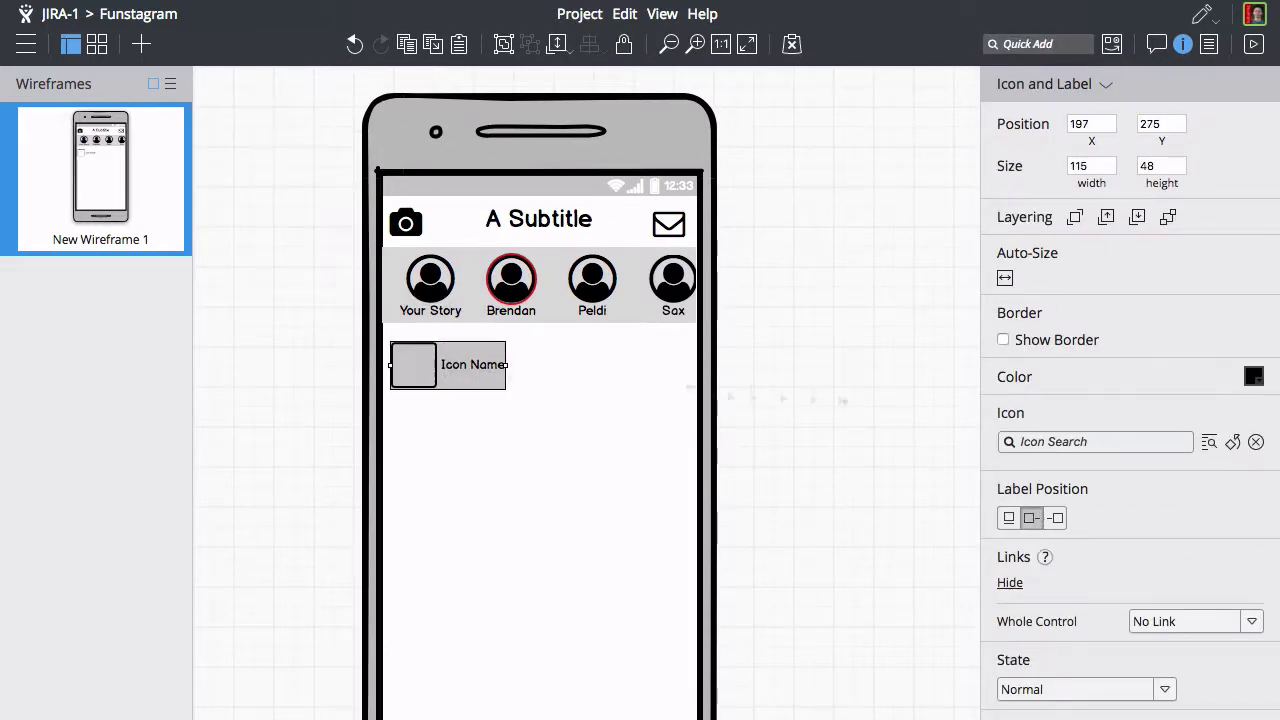
pyautogui.click(1045, 442)
pyautogui.write('user')
pyautogui.click(1144, 476)
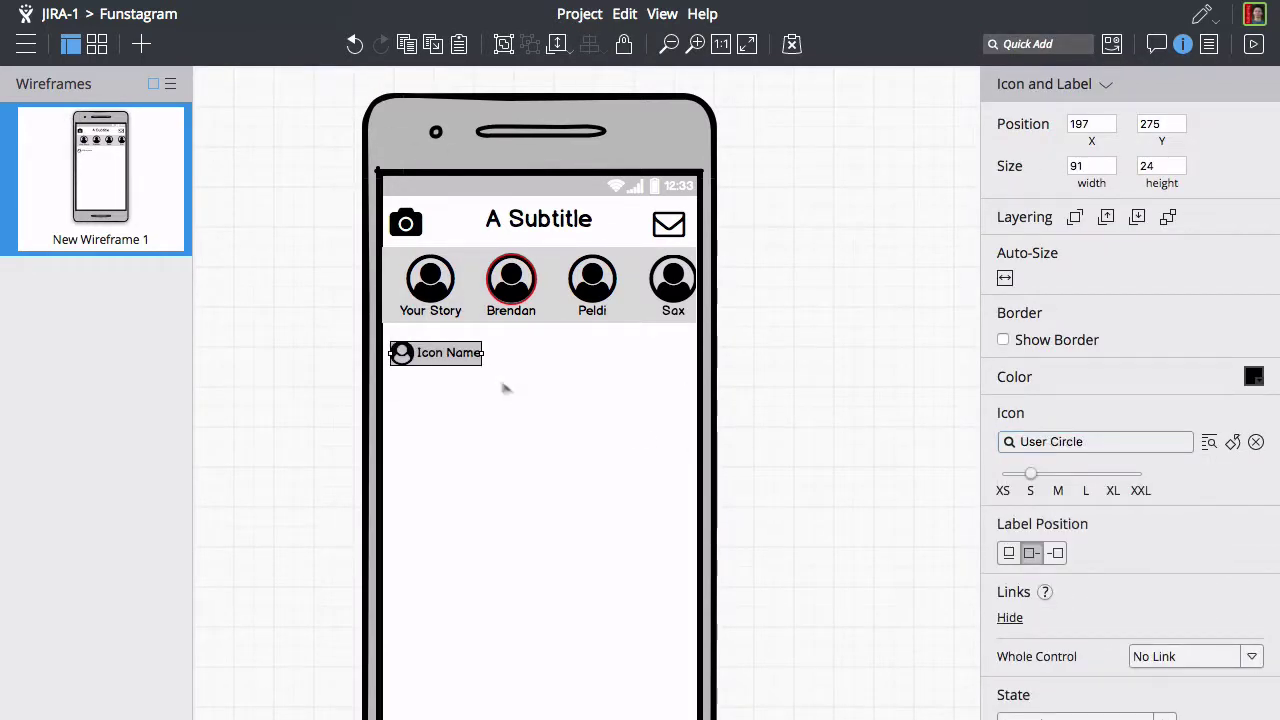
pyautogui.press('Return')
pyautogui.write('Brendan')
pyautogui.press('Return')
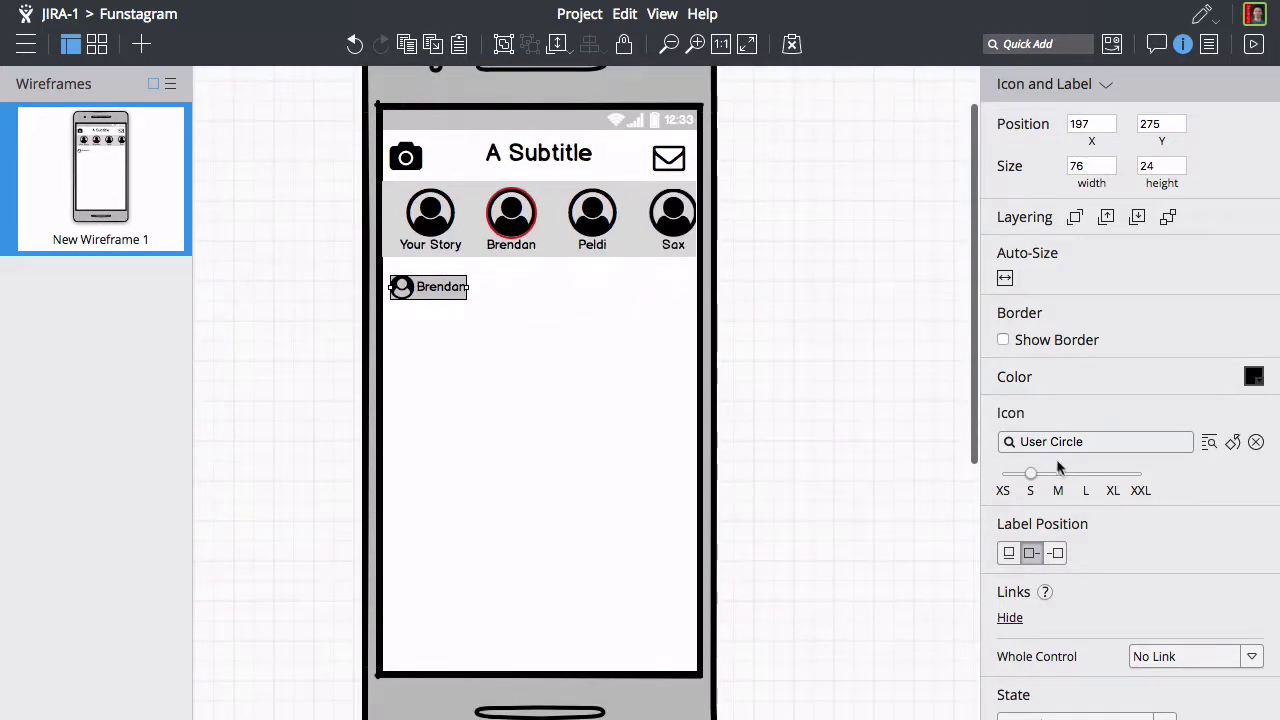
pyautogui.click(1058, 473)
pyautogui.moveTo(434, 359); pyautogui.dragTo(434, 352)
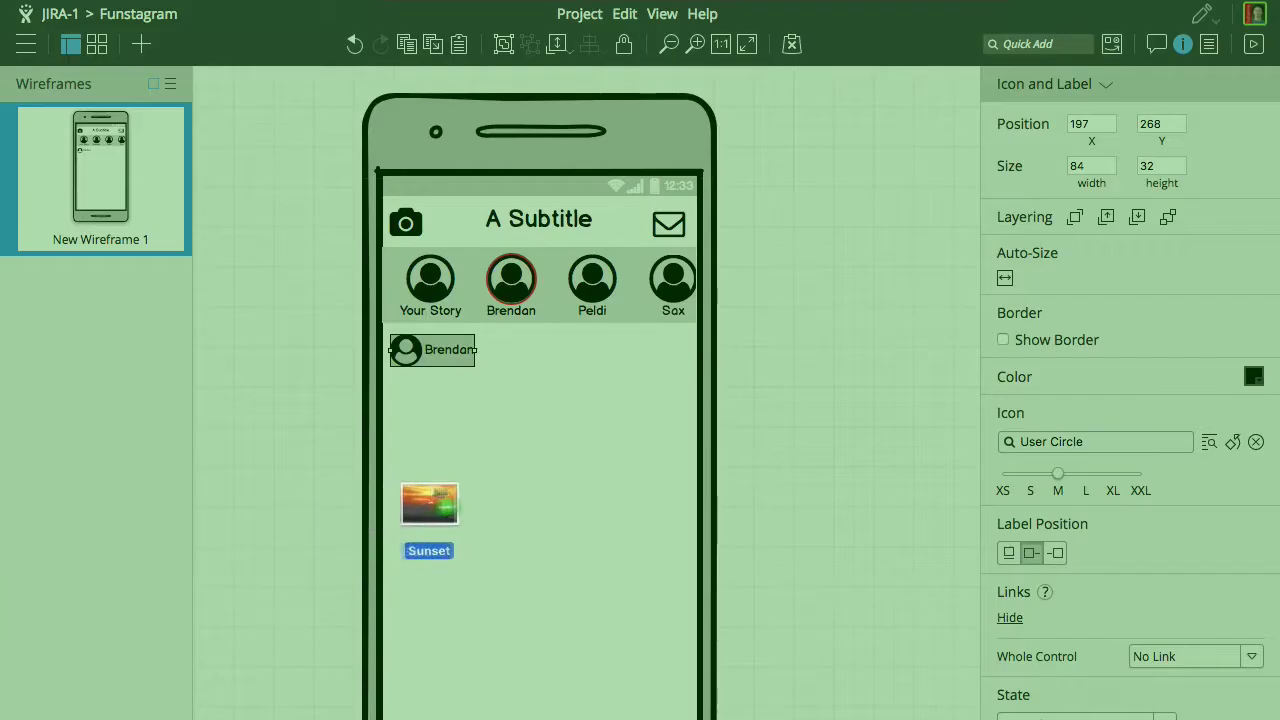
# Drop the Sunset photo into the post, crop it to the phone width and tick Sketch it!
pyautogui.moveTo(430, 505); pyautogui.dragTo(464, 483)
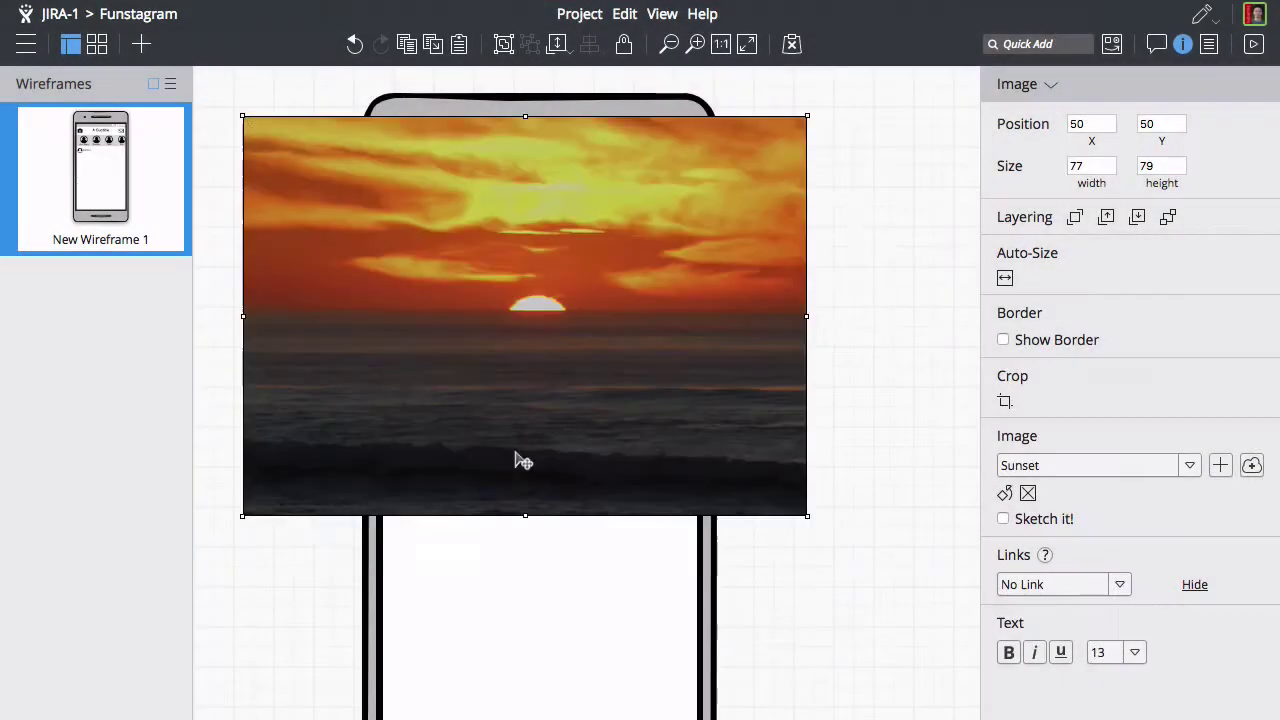
pyautogui.moveTo(535, 343); pyautogui.dragTo(547, 416)
pyautogui.scroll(-3, 551, 580)
pyautogui.click(1005, 401)
pyautogui.moveTo(819, 596); pyautogui.dragTo(697, 550)
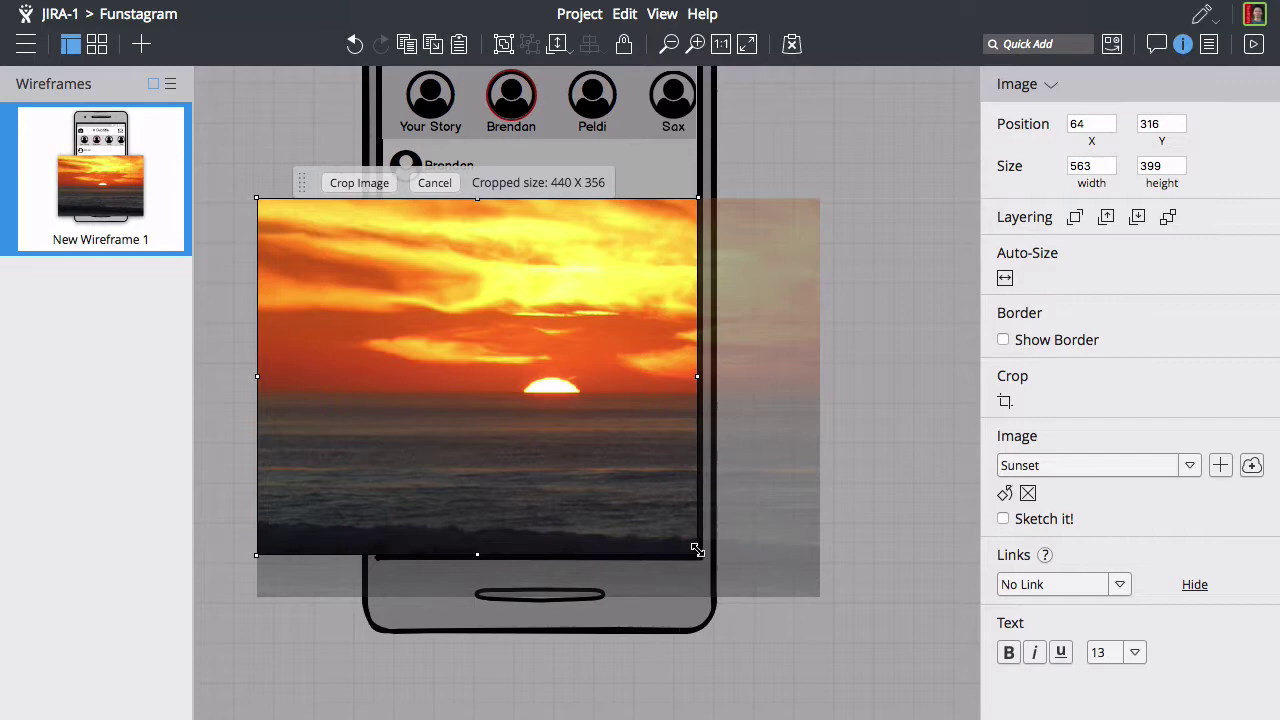
pyautogui.moveTo(257, 550); pyautogui.dragTo(383, 551)
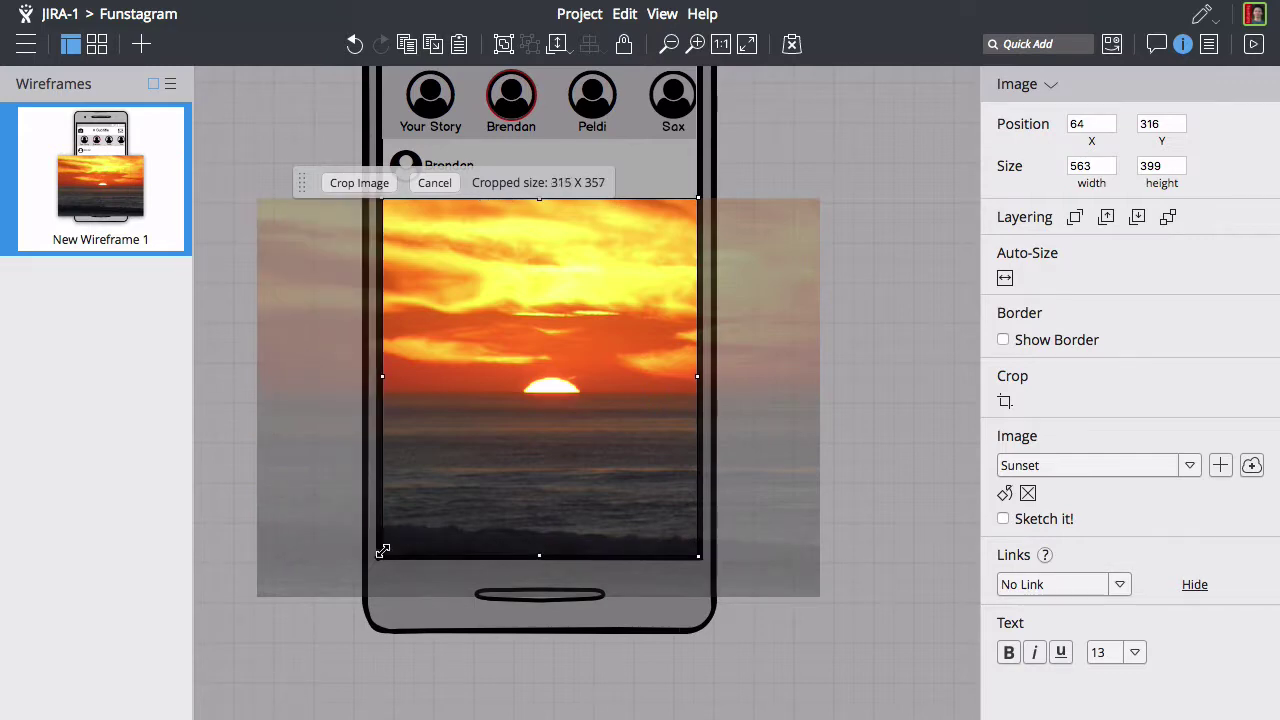
pyautogui.click(359, 183)
pyautogui.click(1004, 519)
pyautogui.scroll(5, 897, 508)
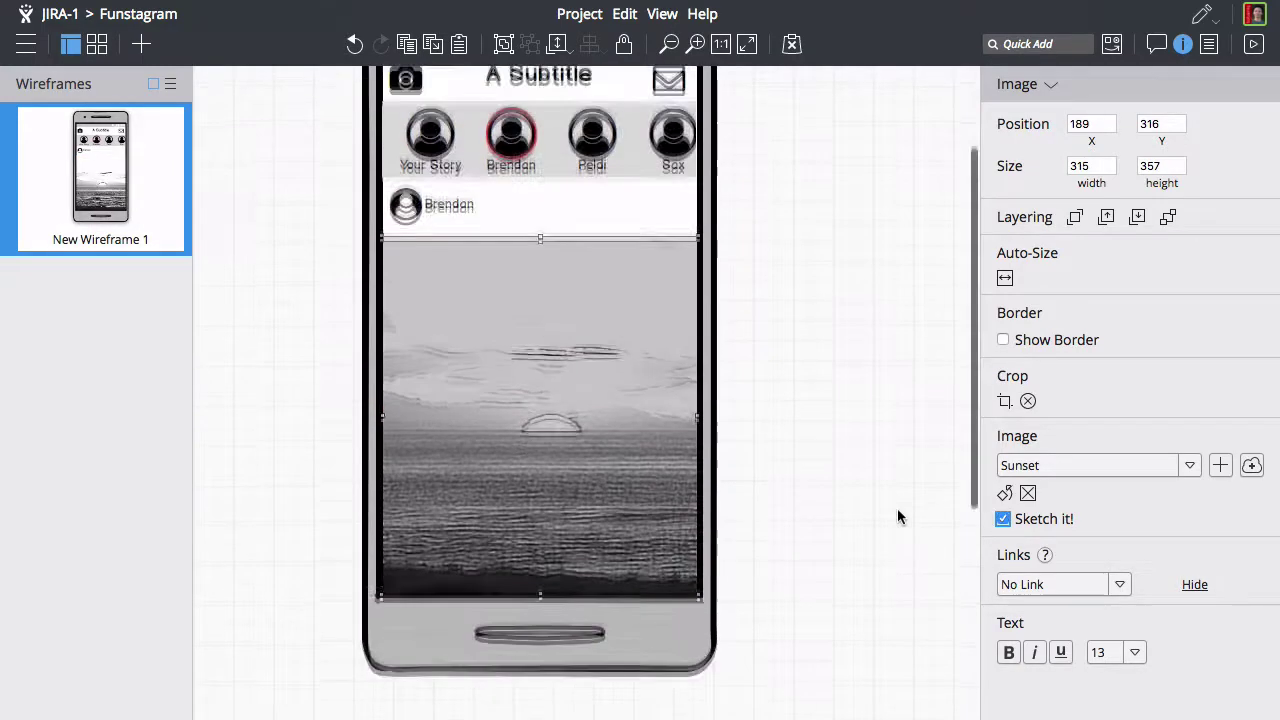
# Change the header subtitle to 'Funstagram!' and centre it.
pyautogui.click(863, 496)
pyautogui.click(555, 221)
pyautogui.doubleClick(555, 221)
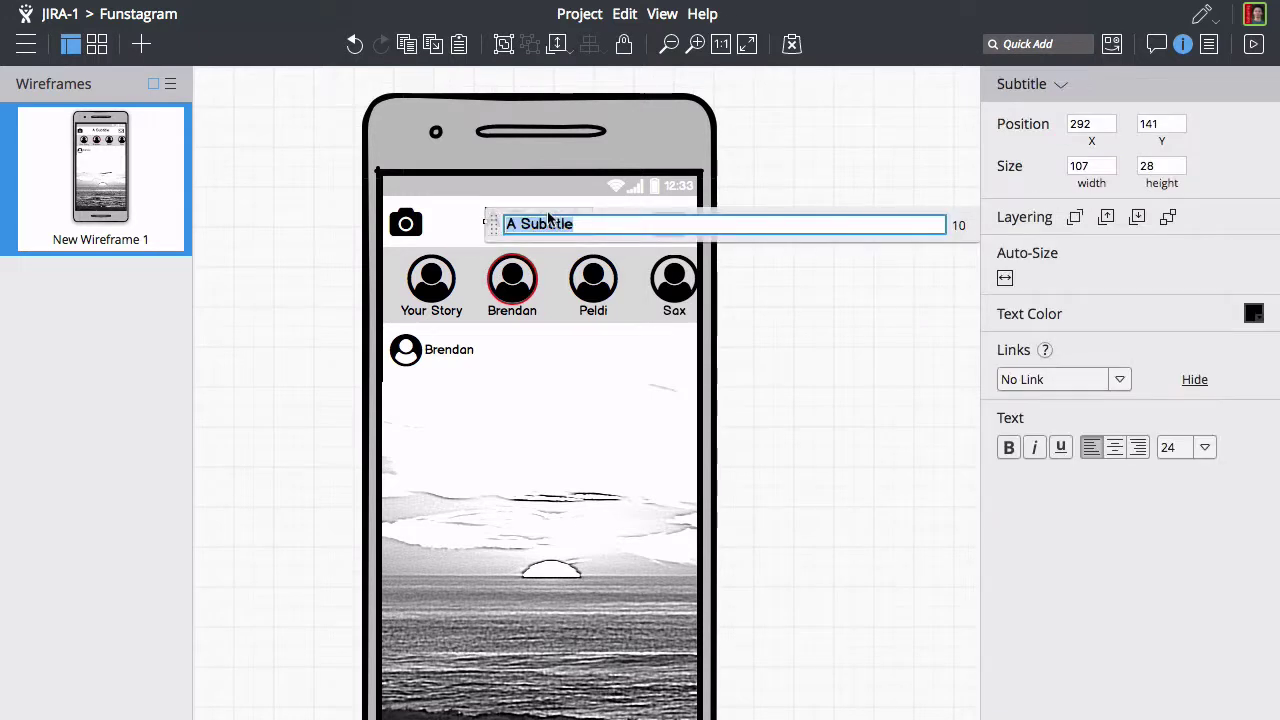
pyautogui.write('Funstagram!')
pyautogui.press('Return')
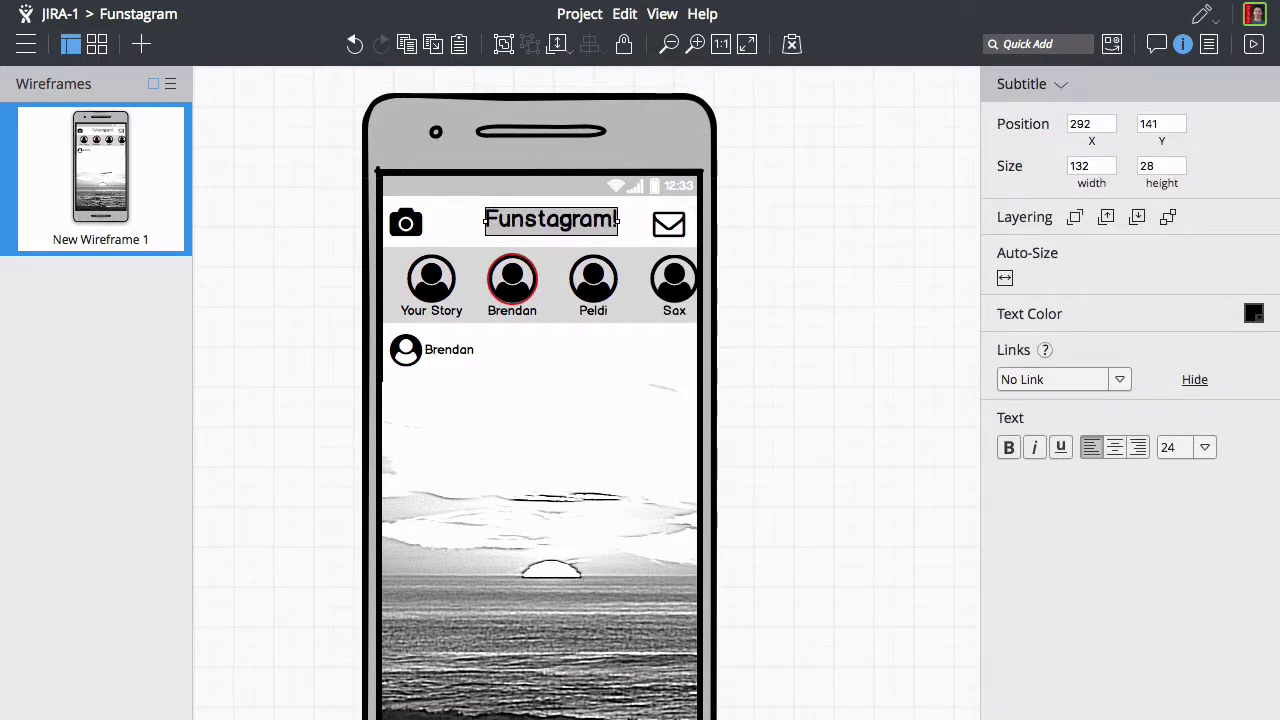
pyautogui.moveTo(550, 221); pyautogui.dragTo(540, 221)
# Nudge the camera icon right and the envelope icon left to balance the header.
pyautogui.click(418, 226)
pyautogui.moveTo(418, 226); pyautogui.dragTo(426, 224)
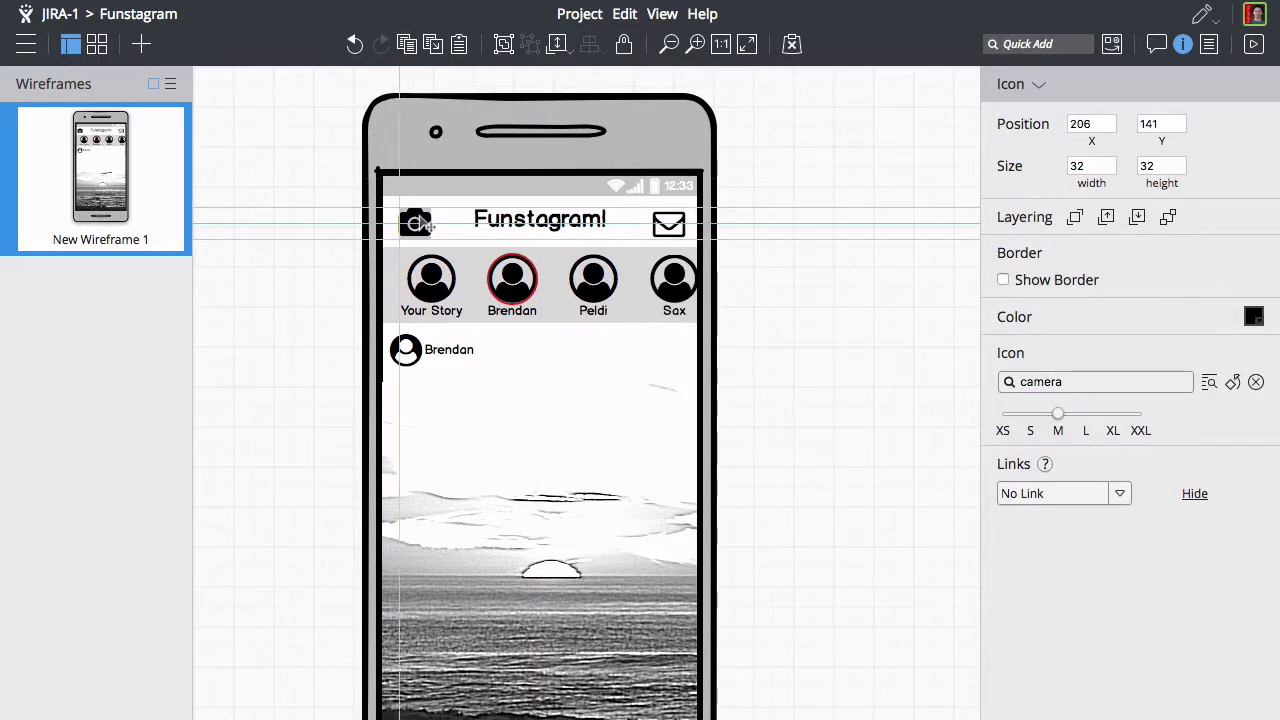
pyautogui.moveTo(668, 224); pyautogui.dragTo(666, 225)
pyautogui.click(729, 228)
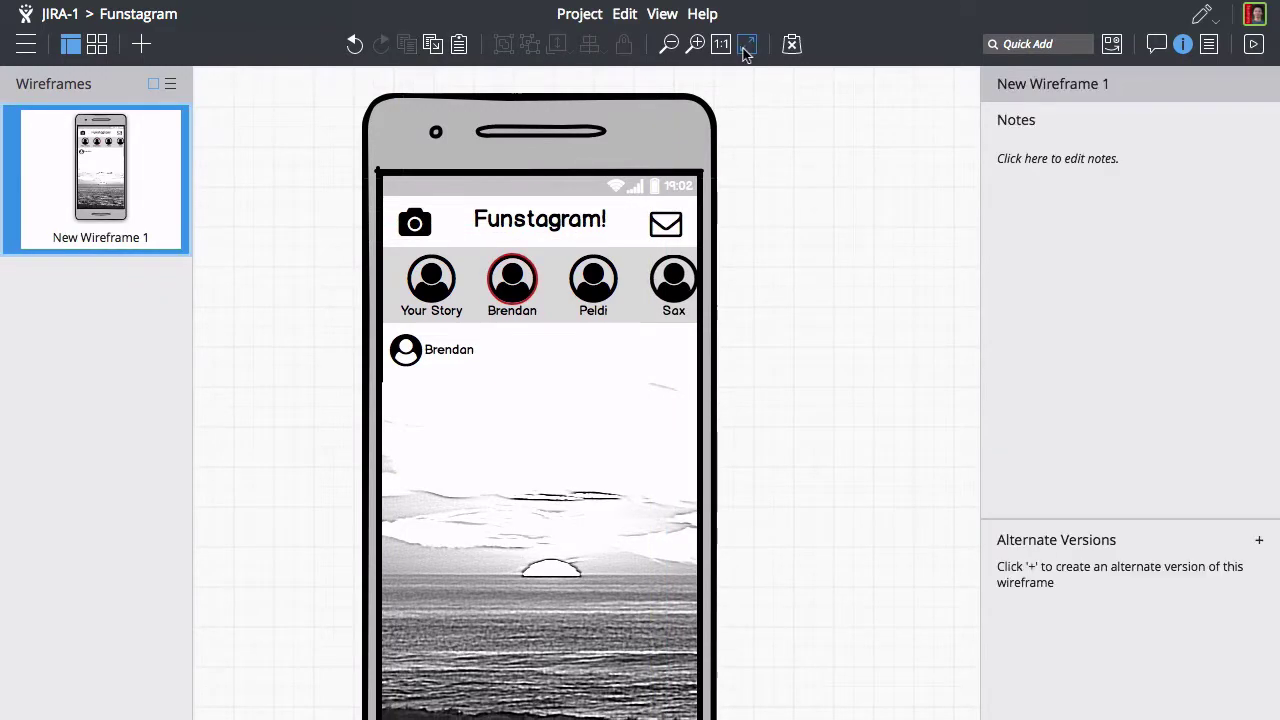
# Send a 'Just getting started here' greeting in the project members chat, then minimise the chat.
pyautogui.click(745, 44)
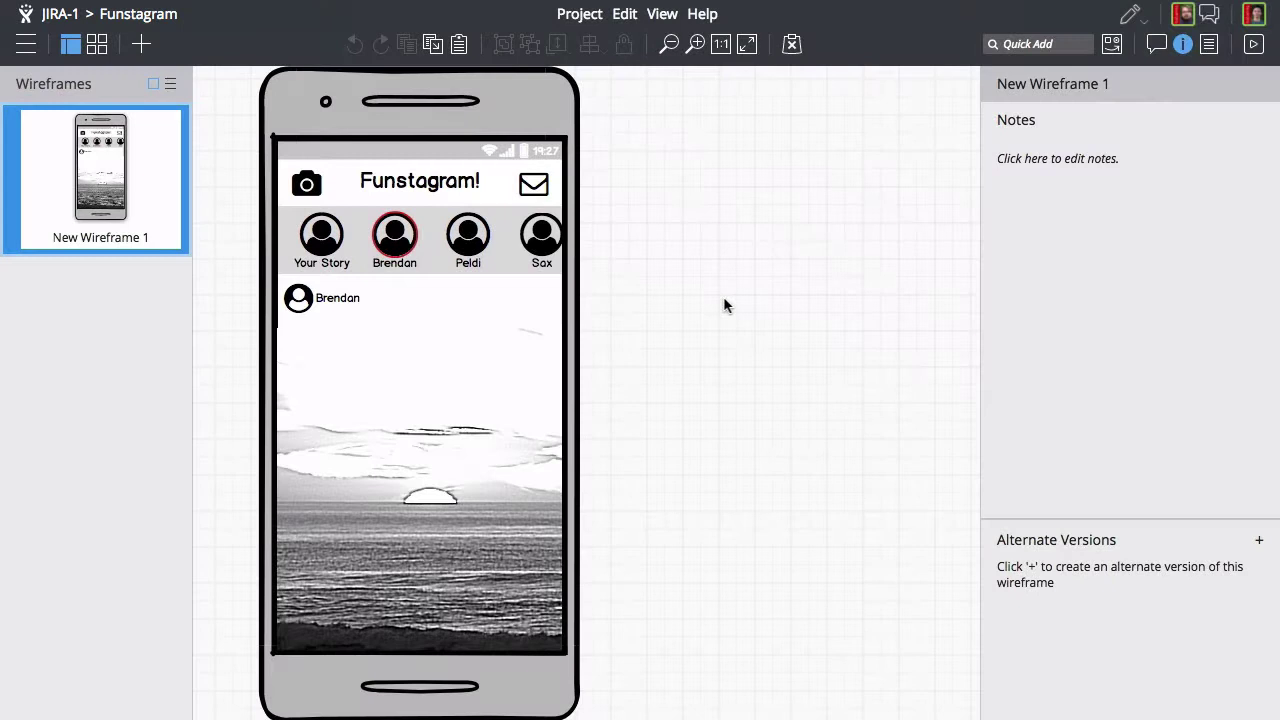
pyautogui.click(1209, 13)
pyautogui.write('Hi Brendan! Just gettin')
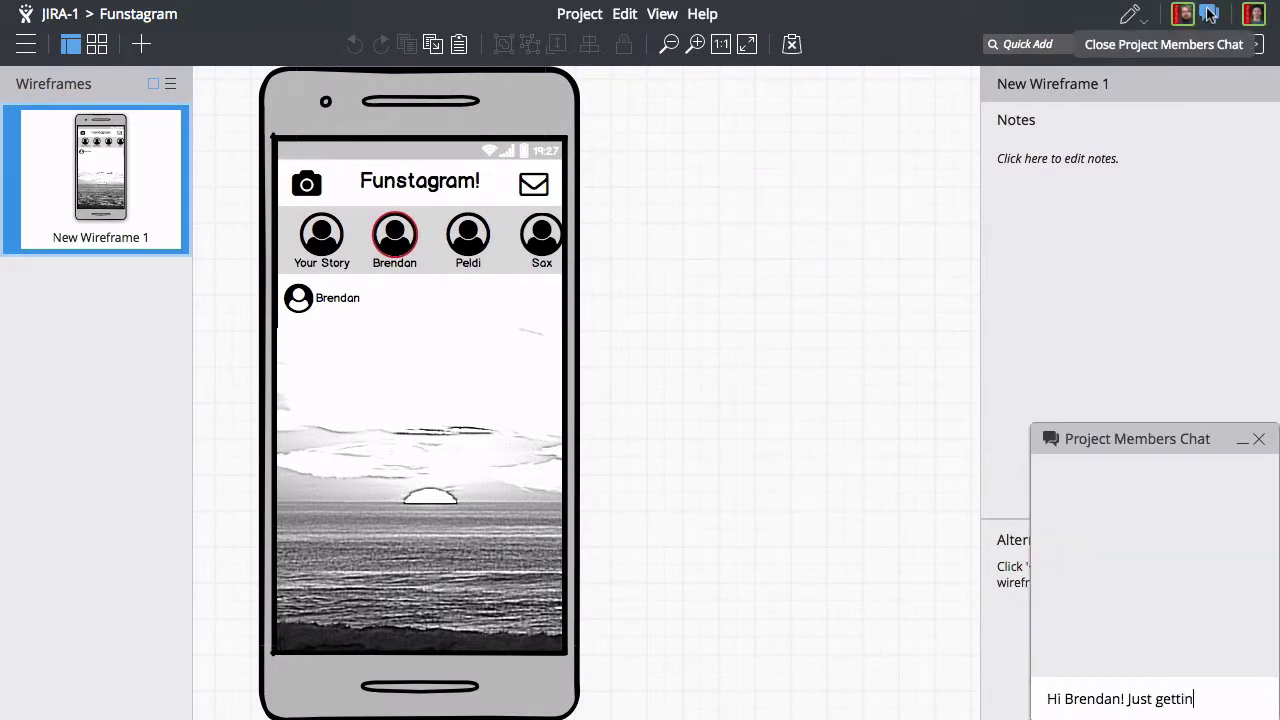
pyautogui.write('g started here.')
pyautogui.press('Return')
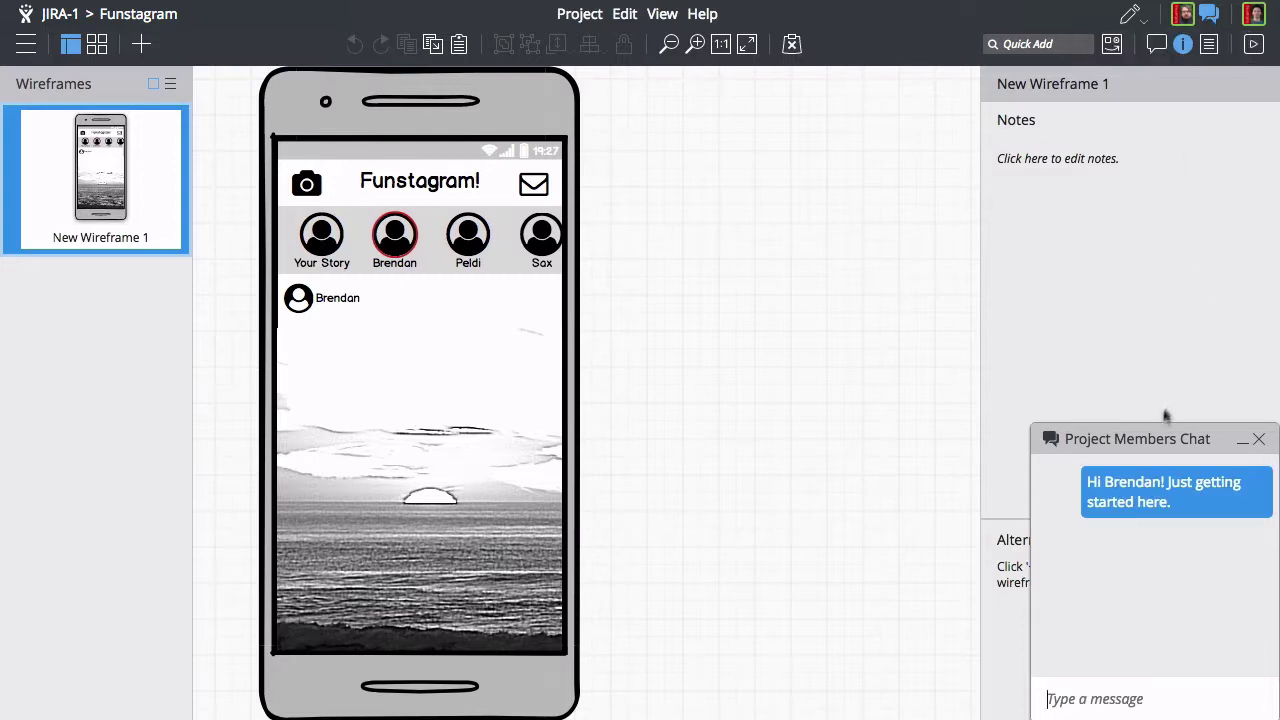
pyautogui.moveTo(1091, 438); pyautogui.dragTo(823, 437)
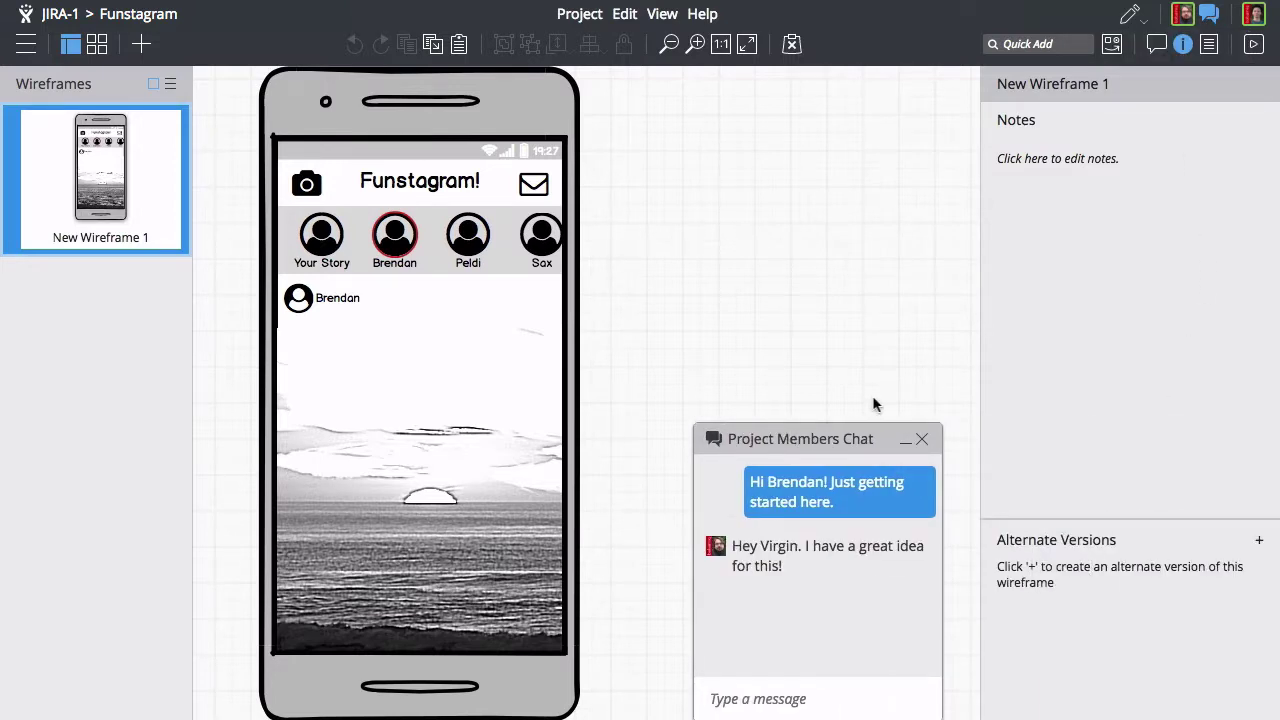
pyautogui.click(906, 439)
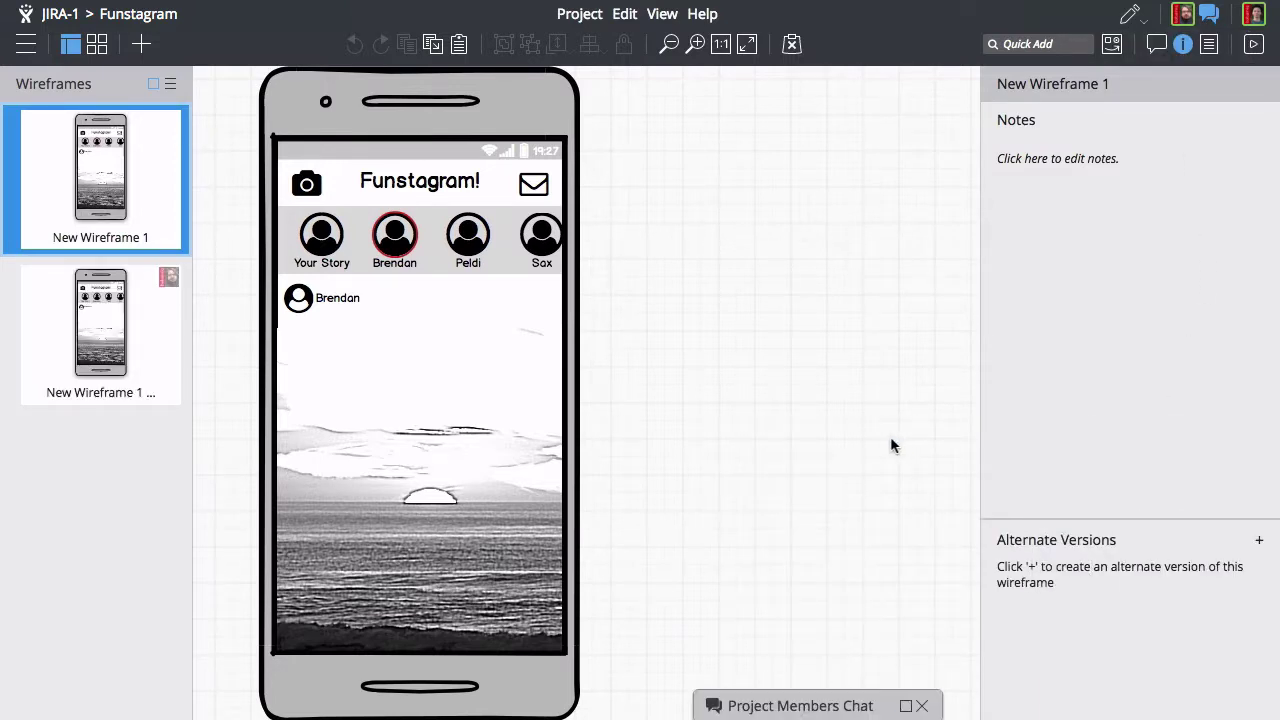
# Rename the first wireframe to Home.
pyautogui.doubleClick(127, 240)
pyautogui.tripleClick(474, 376)
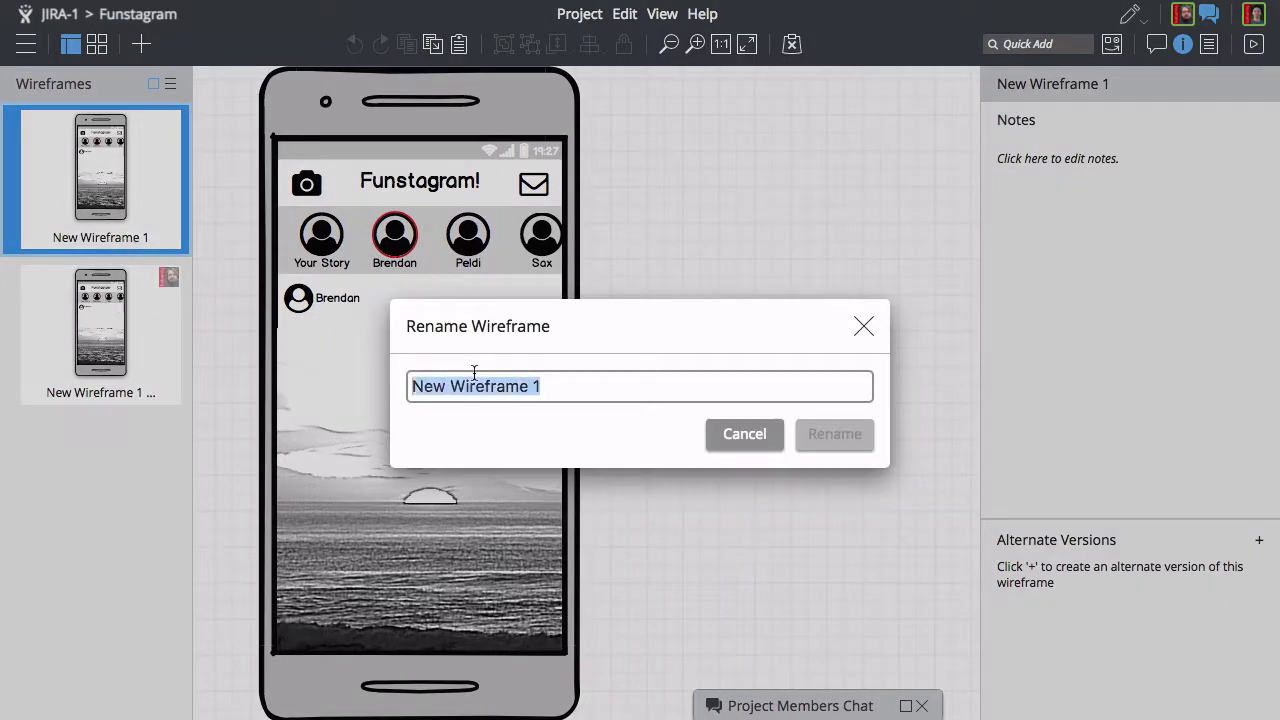
pyautogui.write('Home')
pyautogui.press('Return')
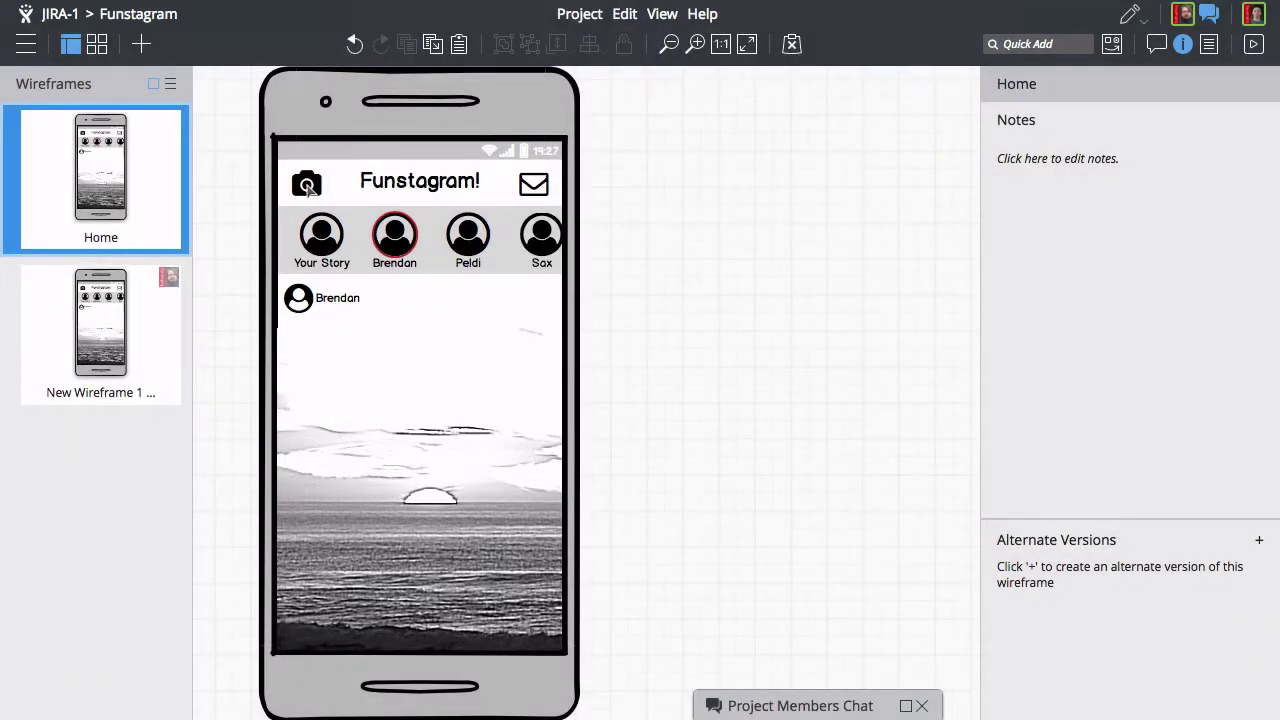
# Link the camera icon to New Wireframe 1 copy and open that wireframe.
pyautogui.click(307, 185)
pyautogui.click(1105, 492)
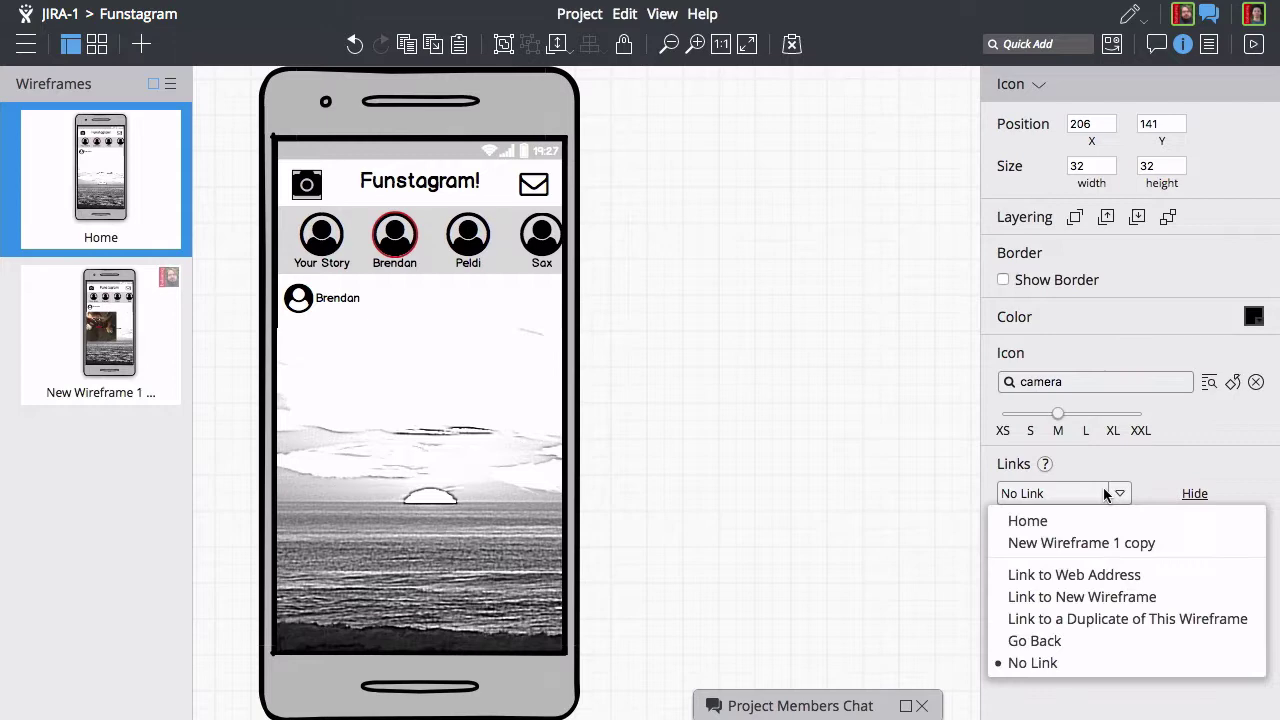
pyautogui.click(1078, 543)
pyautogui.click(134, 323)
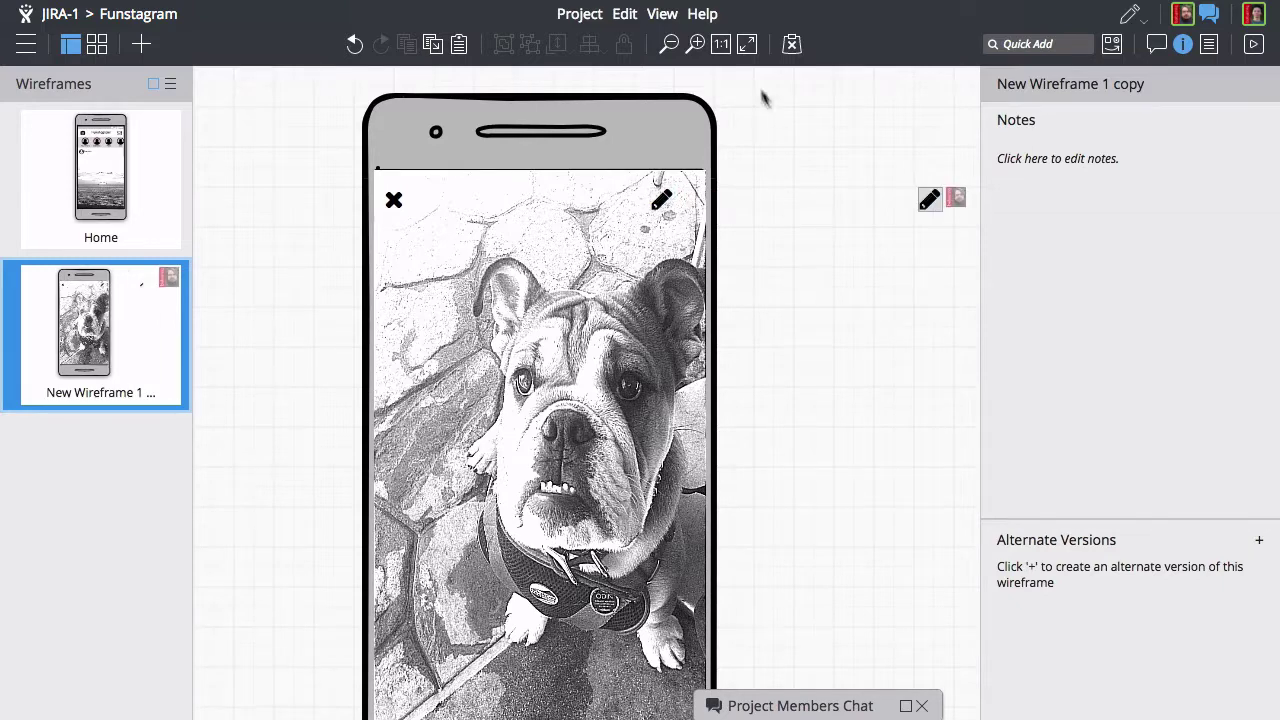
# Pin a numbered callout by the photo's top-right icons commenting 'What does this button do?'.
pyautogui.click(746, 45)
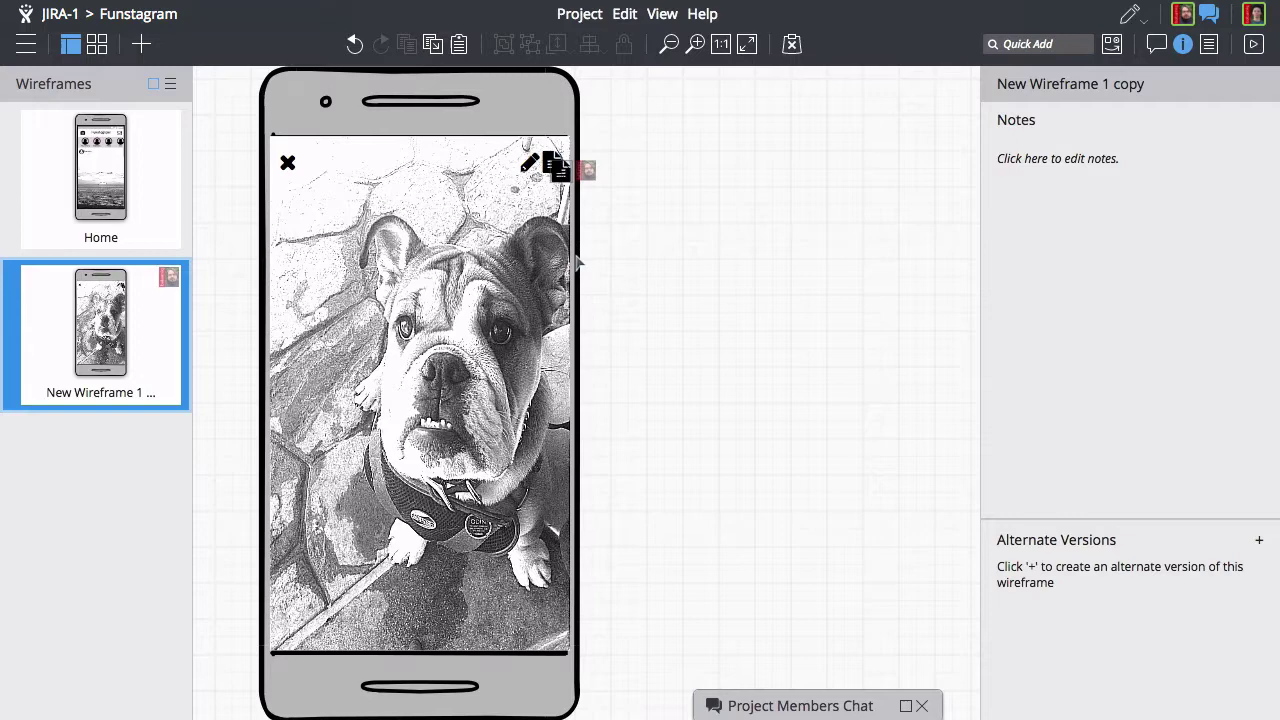
pyautogui.click(1155, 46)
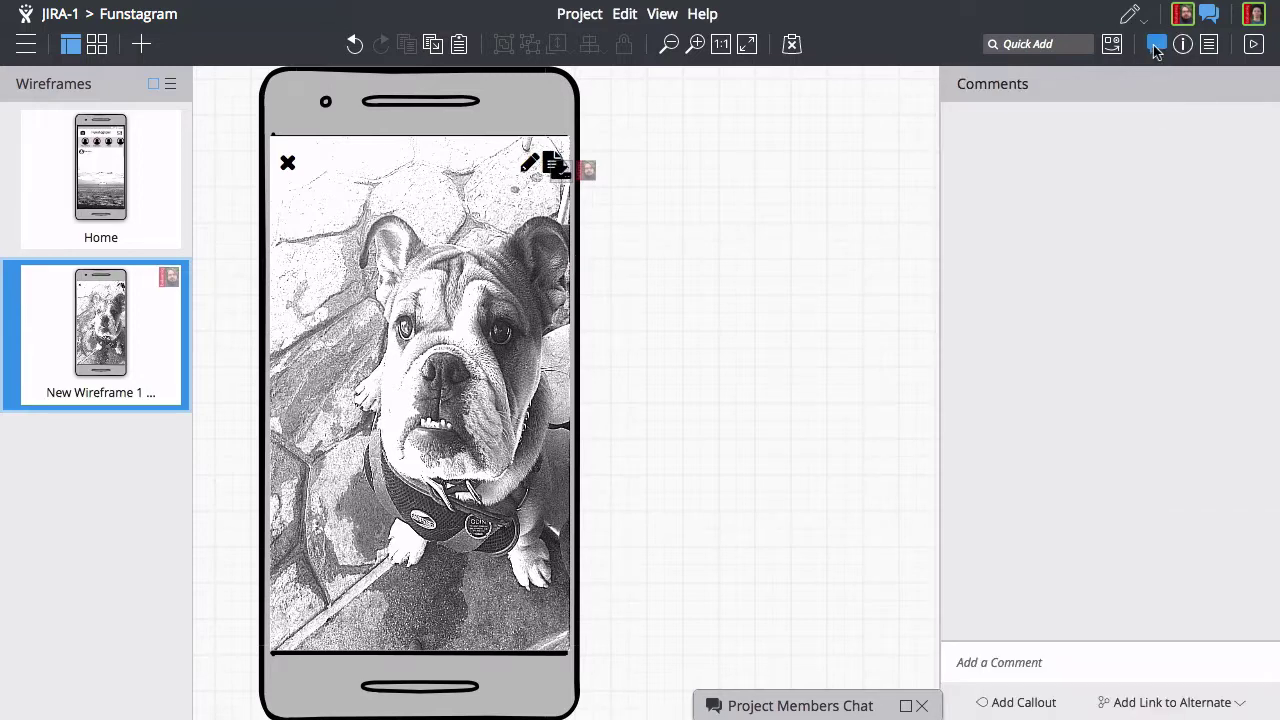
pyautogui.click(978, 702)
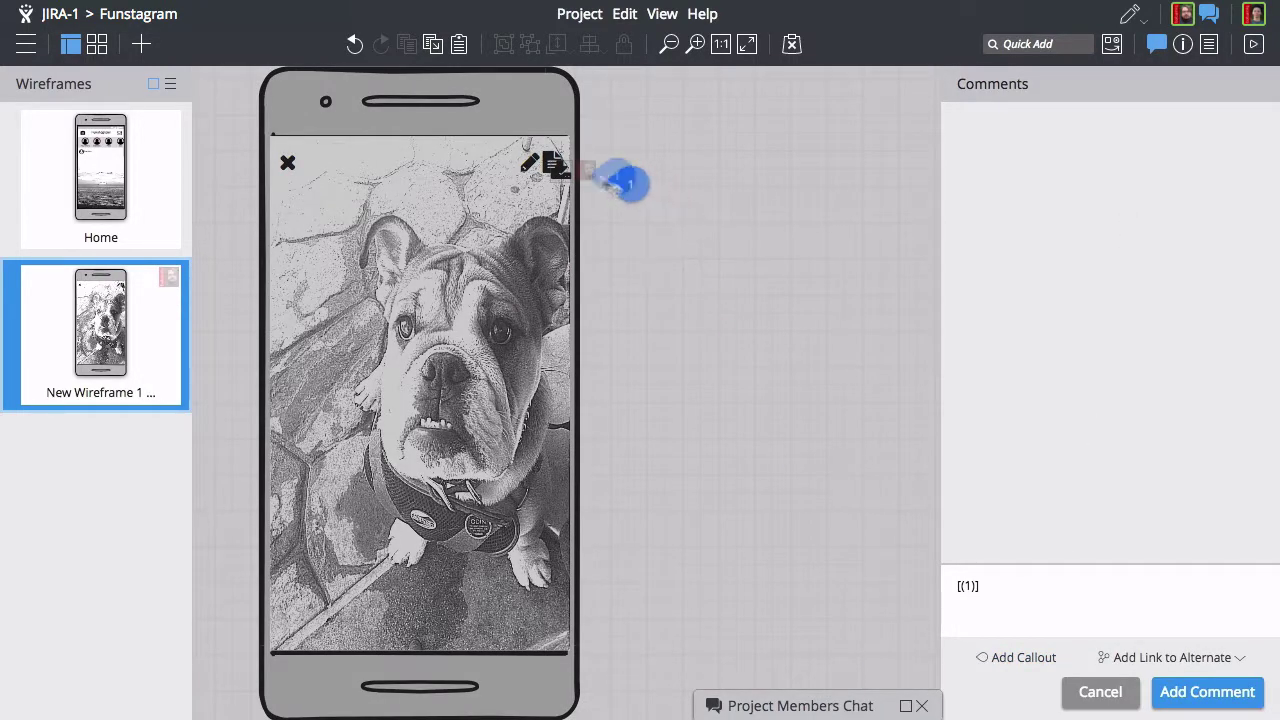
pyautogui.click(620, 175)
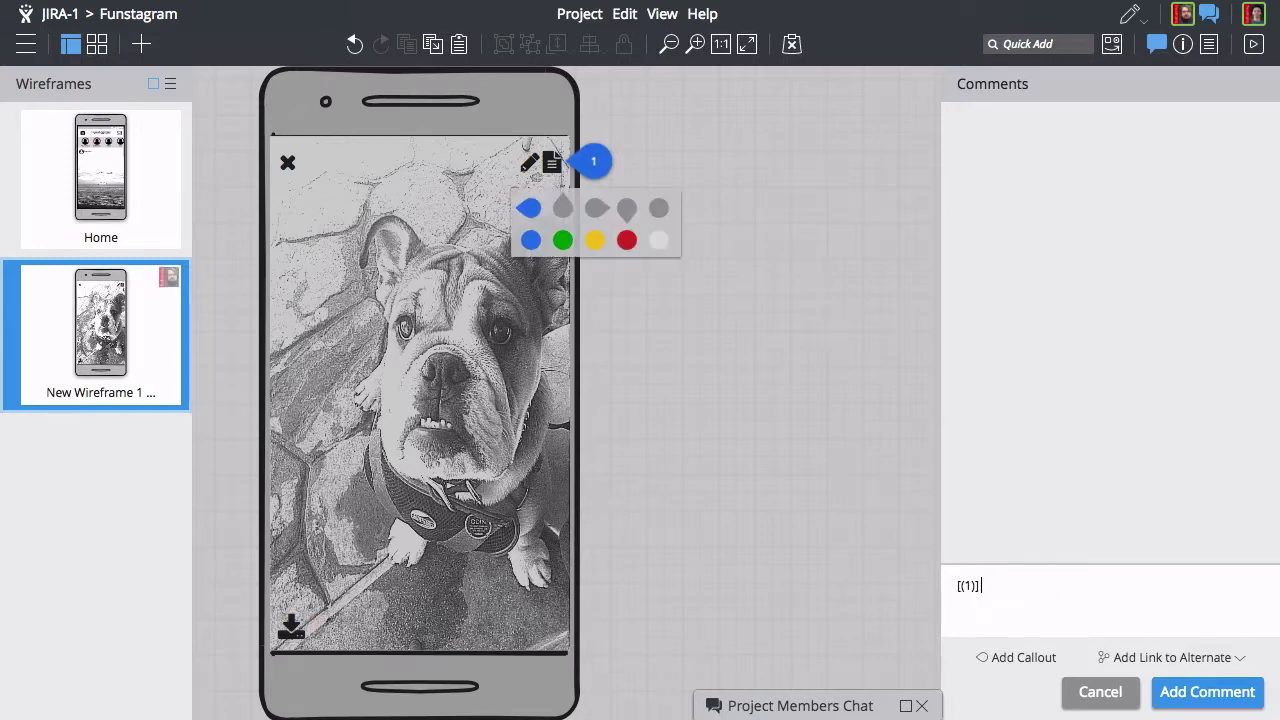
pyautogui.write('What does this bu')
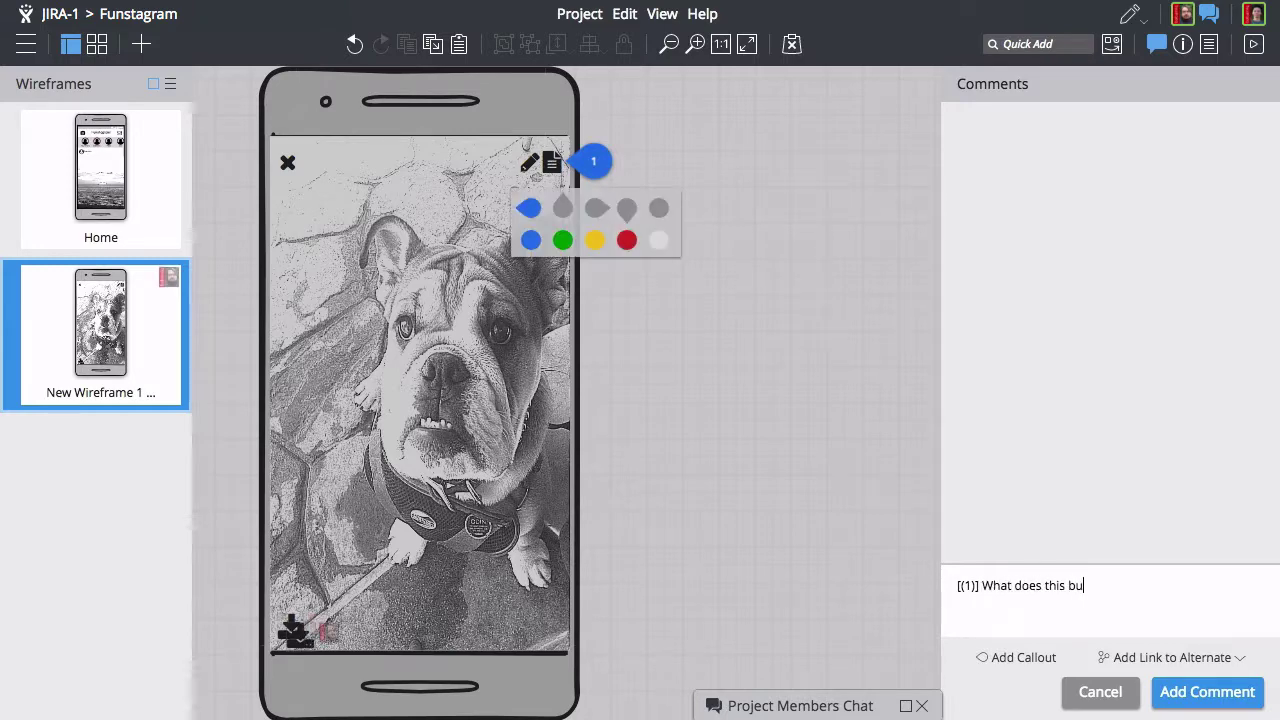
pyautogui.write('tton do?')
pyautogui.click(1242, 691)
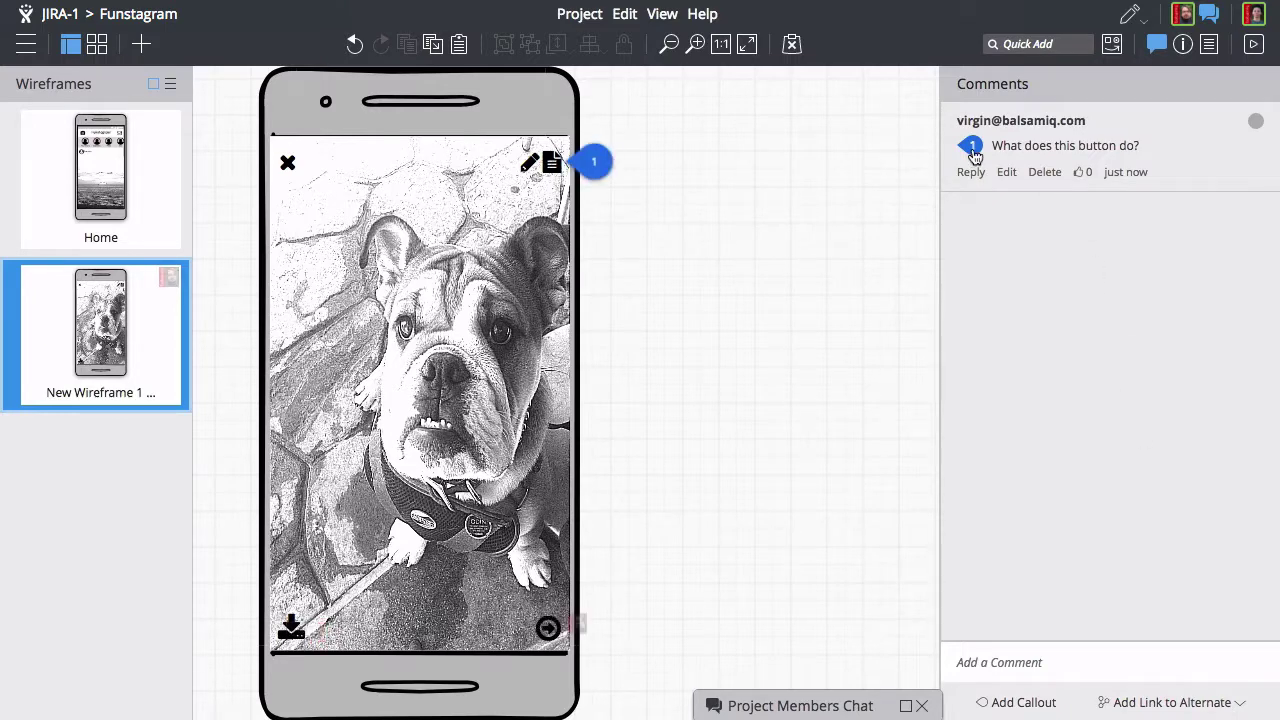
# Check the new comment notification and like the collaborator's reply.
pyautogui.click(1150, 46)
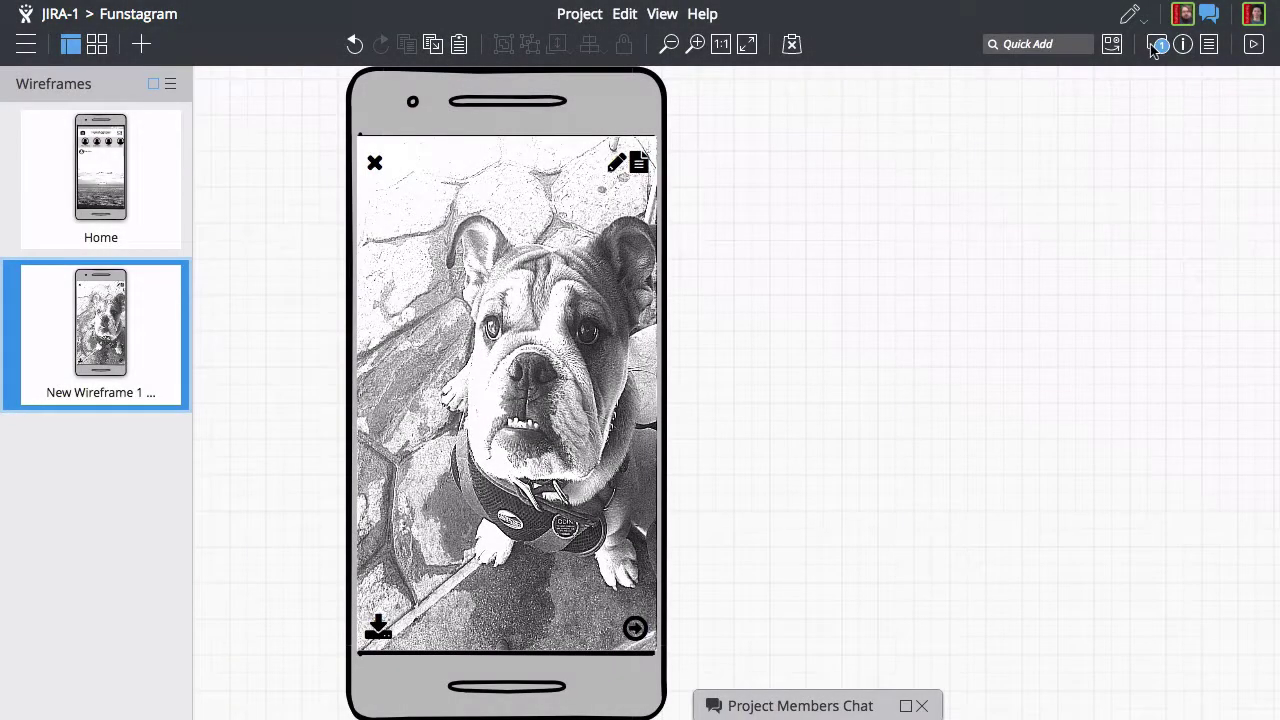
pyautogui.click(1154, 46)
pyautogui.click(1152, 48)
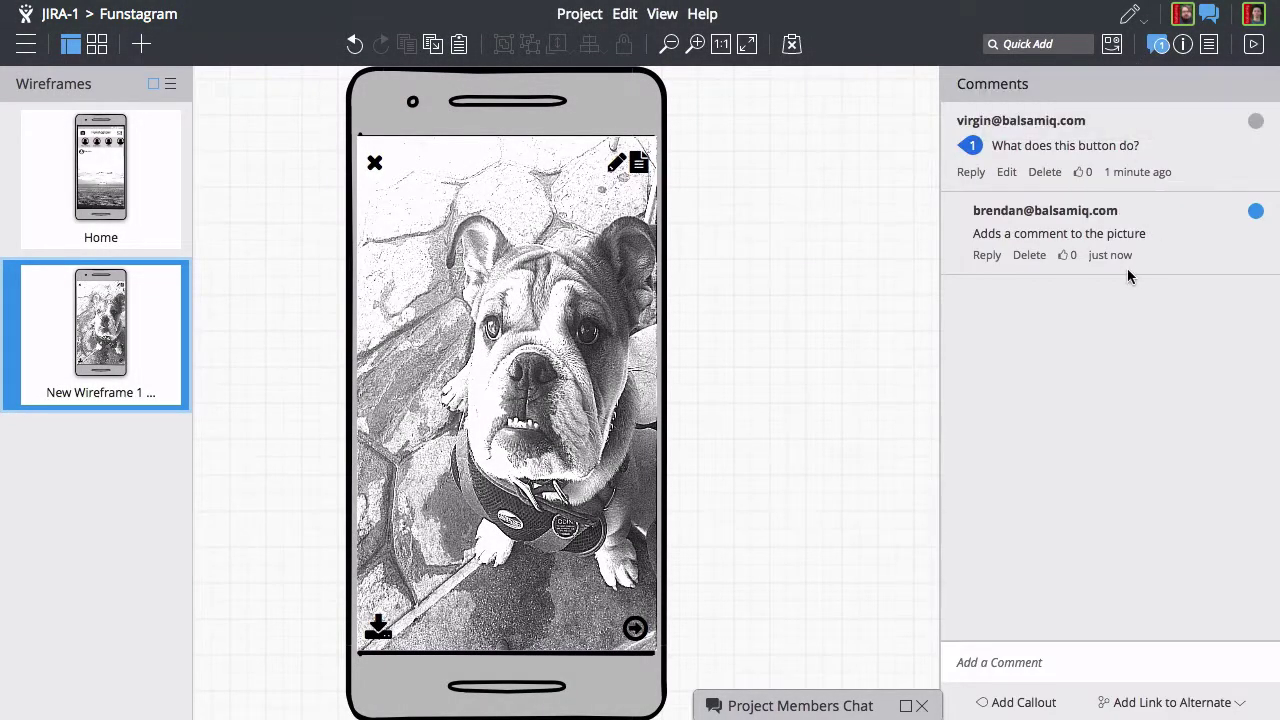
pyautogui.click(1061, 257)
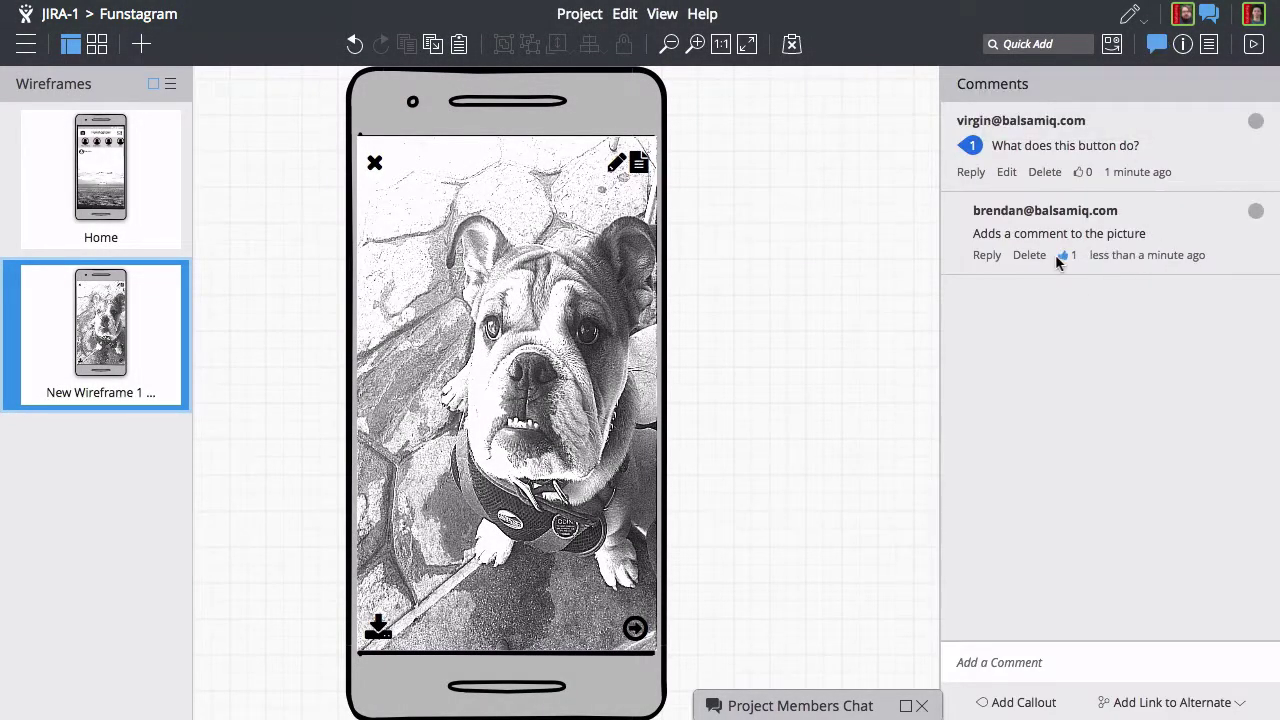
# Close the comments panel, restore the wireframe details, and open the Home wireframe.
pyautogui.click(1155, 45)
pyautogui.click(1182, 44)
pyautogui.click(134, 202)
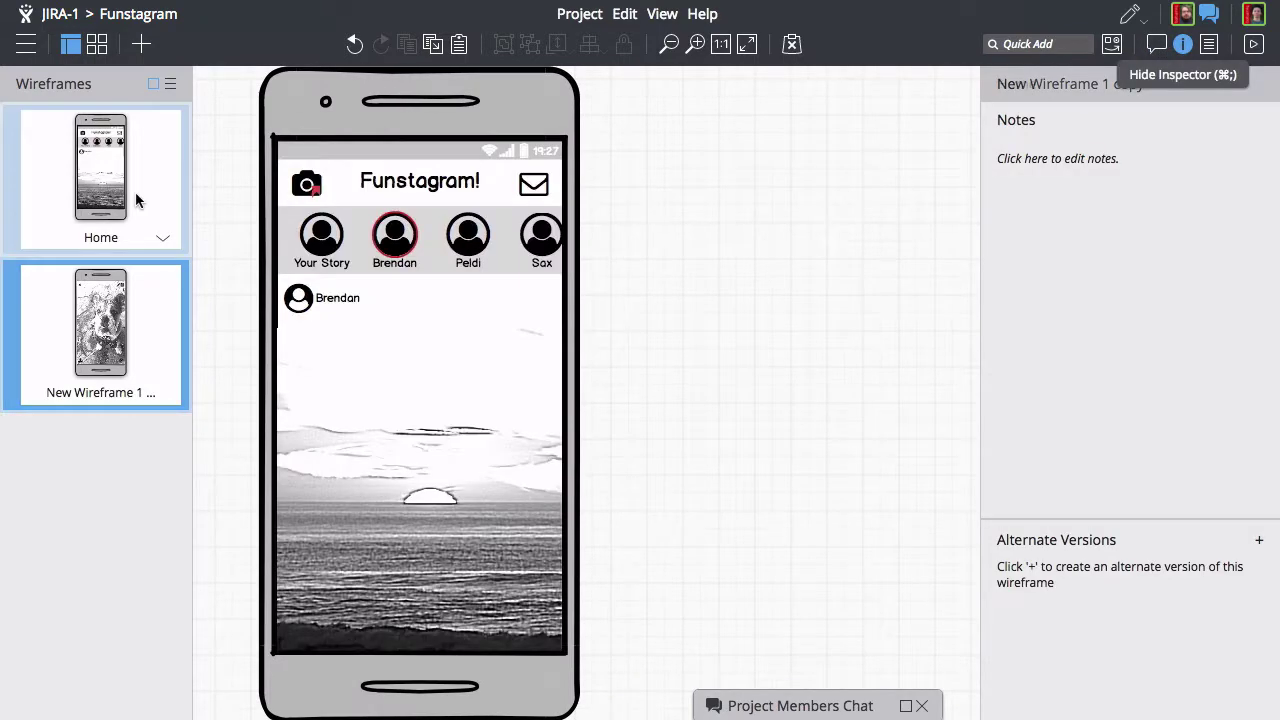
# Rename the 'New Wireframe 1 copy' bulldog wireframe to 'Photo' and return to JIRA-1.
pyautogui.click(110, 400)
pyautogui.doubleClick(122, 400)
pyautogui.tripleClick(537, 386)
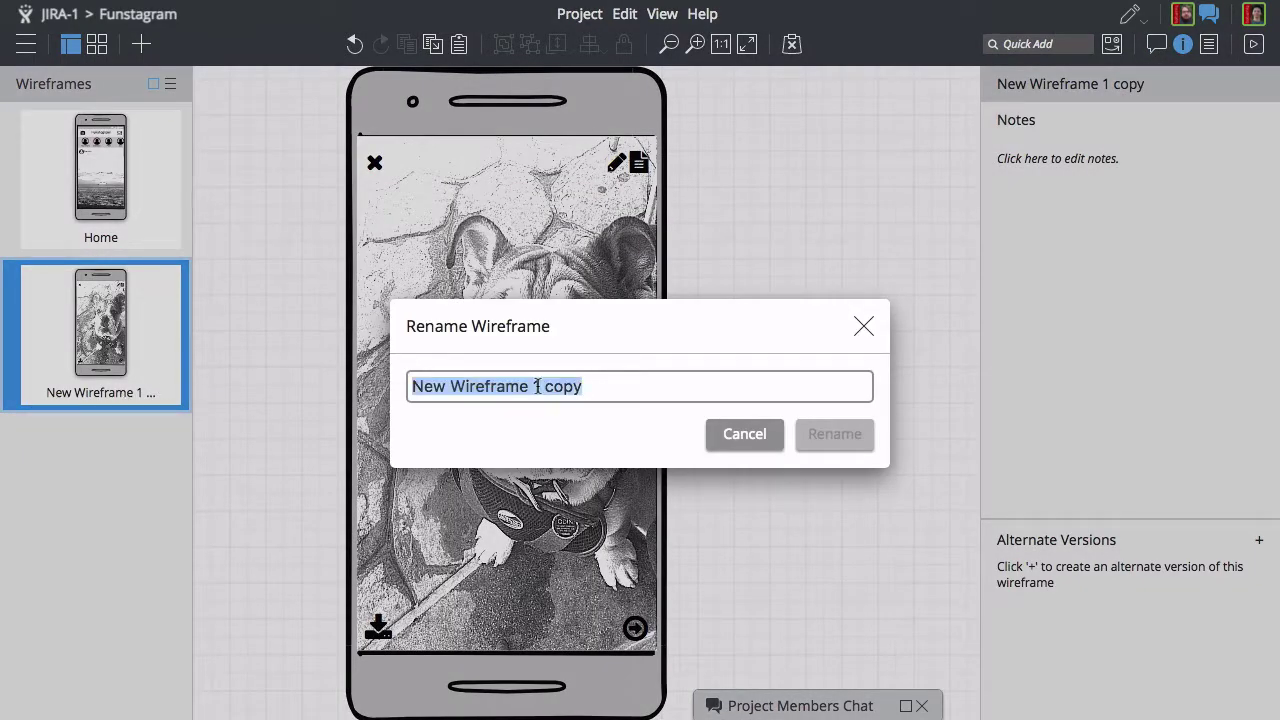
pyautogui.write('Photo')
pyautogui.press('Return')
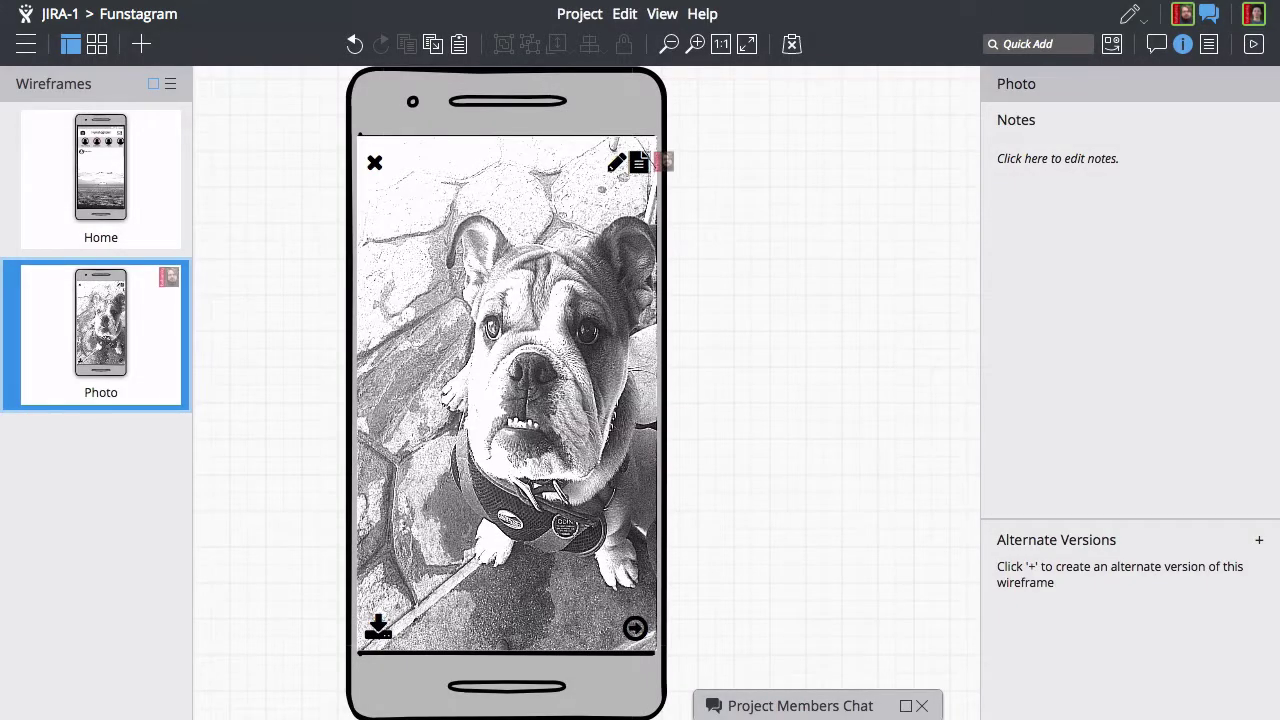
pyautogui.click(47, 16)
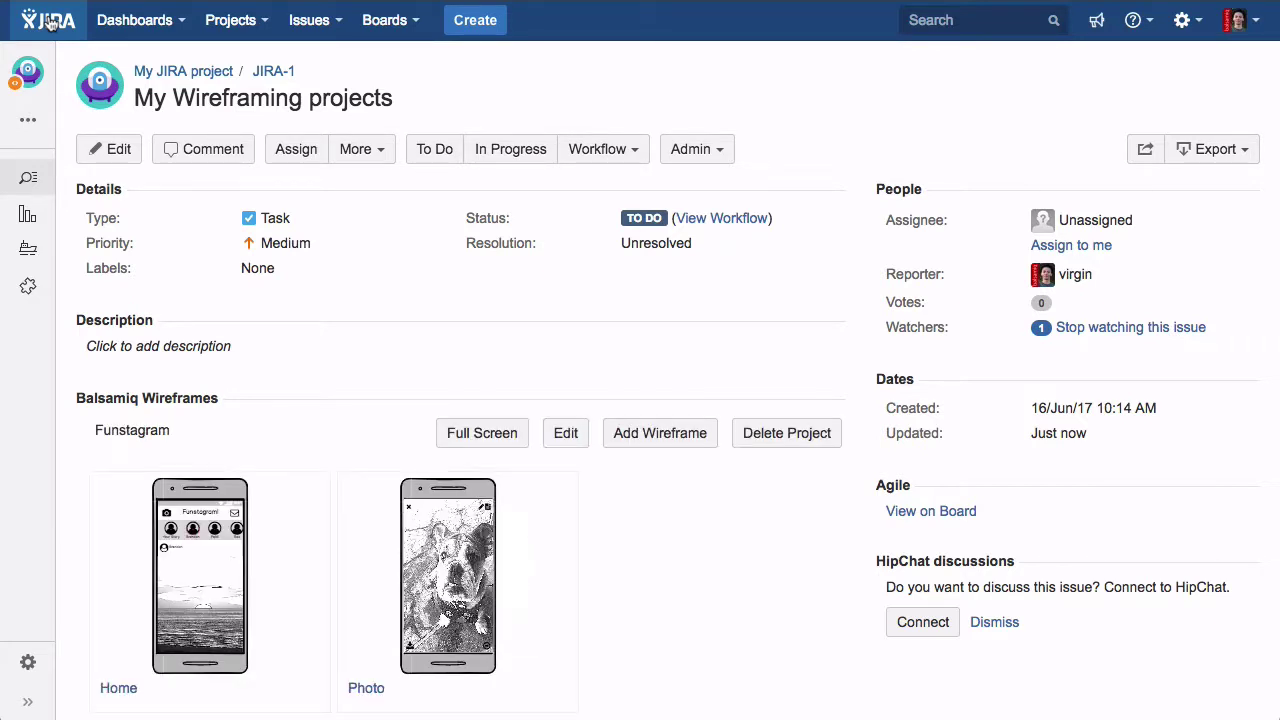
# Play the Funstagram wireframes full screen from the Balsamiq Wireframes section, opening on Home.
pyautogui.scroll(-3, 272, 288)
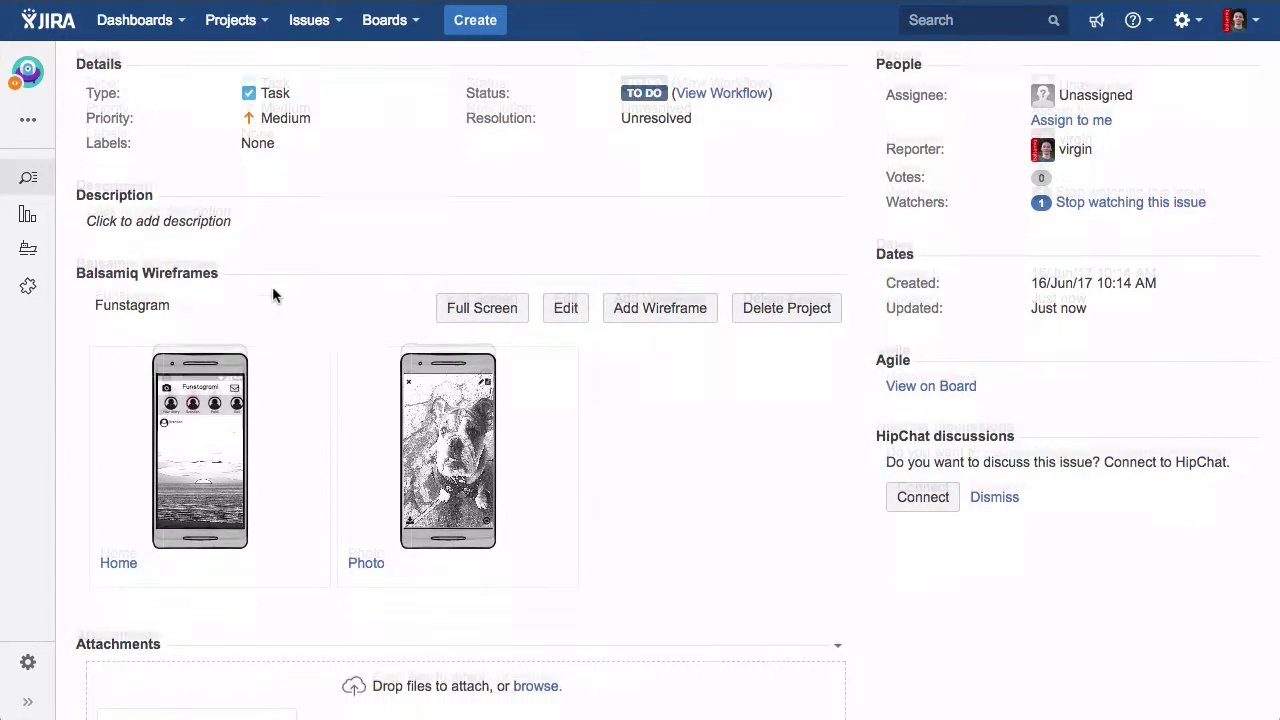
pyautogui.scroll(-2, 272, 288)
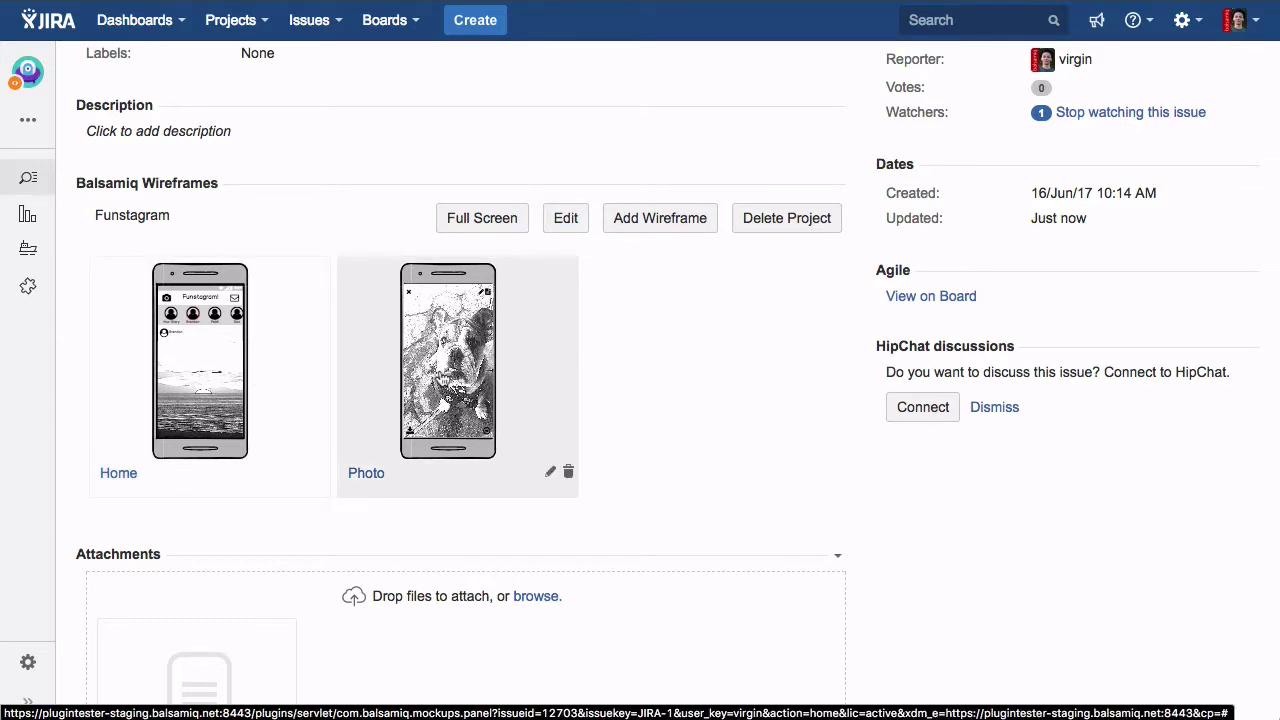
pyautogui.click(498, 226)
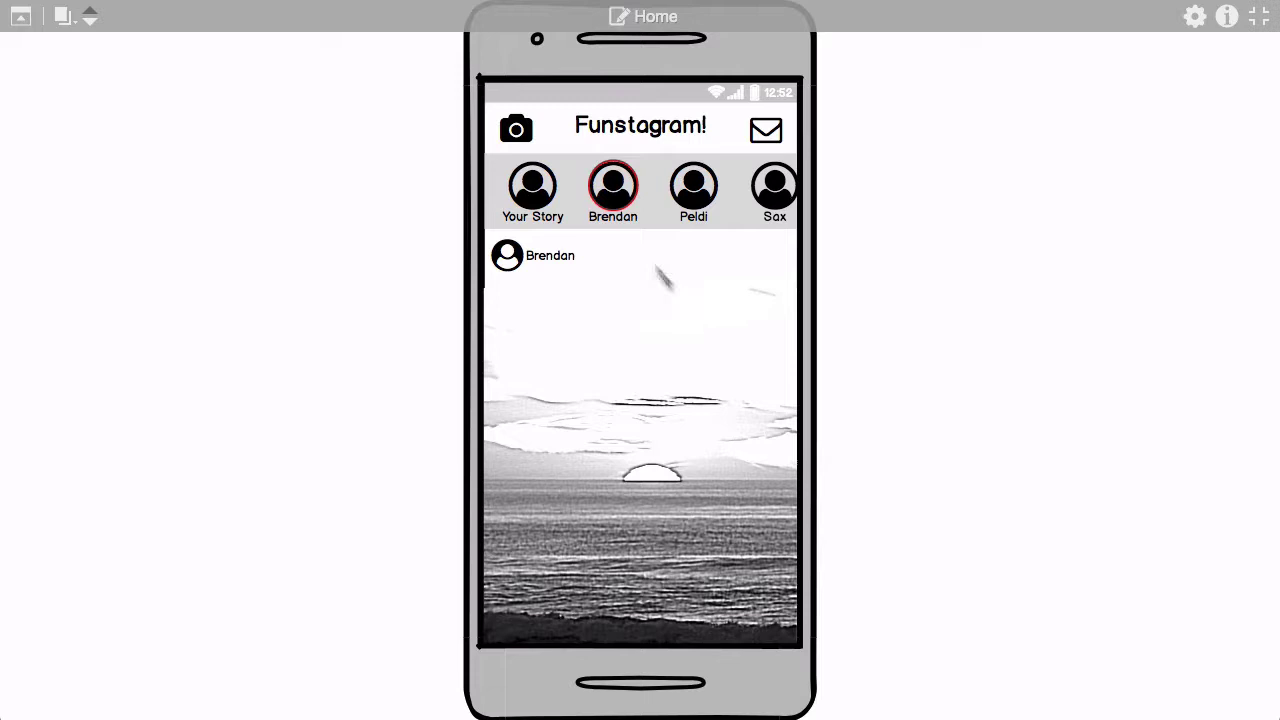
# Follow the Home camera link to the Photo screen, then exit full screen to JIRA-1.
pyautogui.click(516, 136)
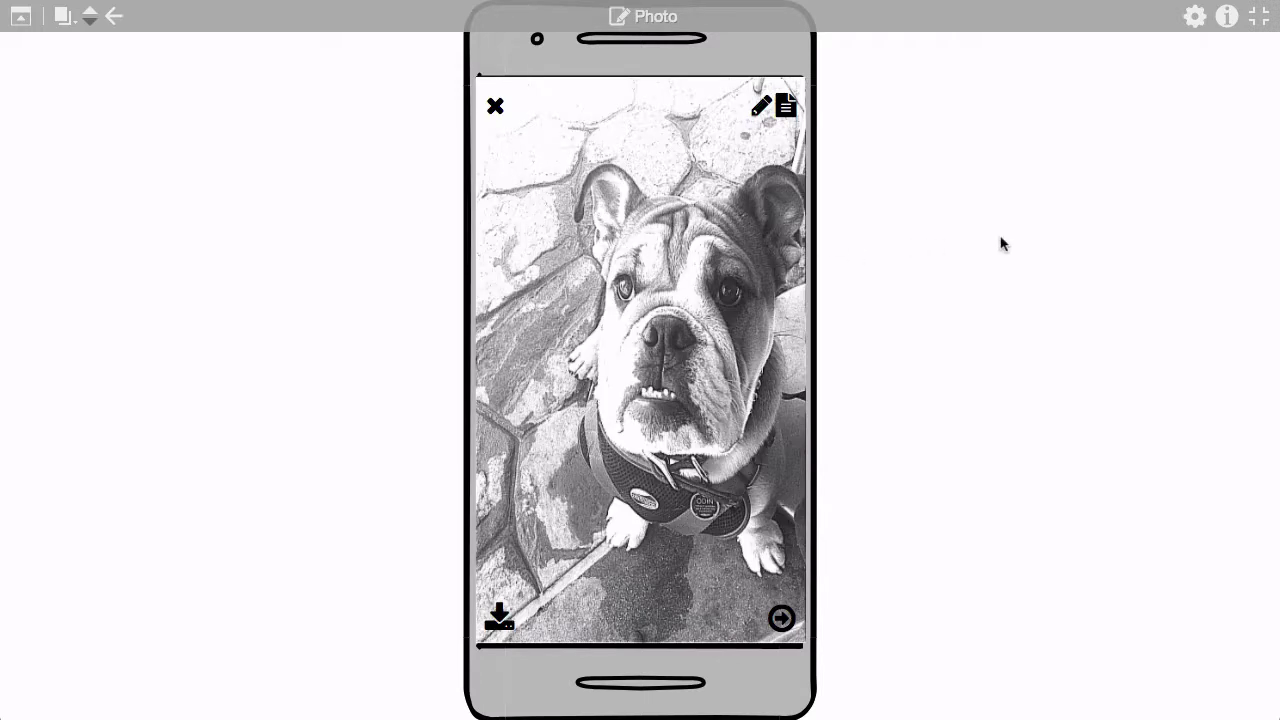
pyautogui.click(1252, 24)
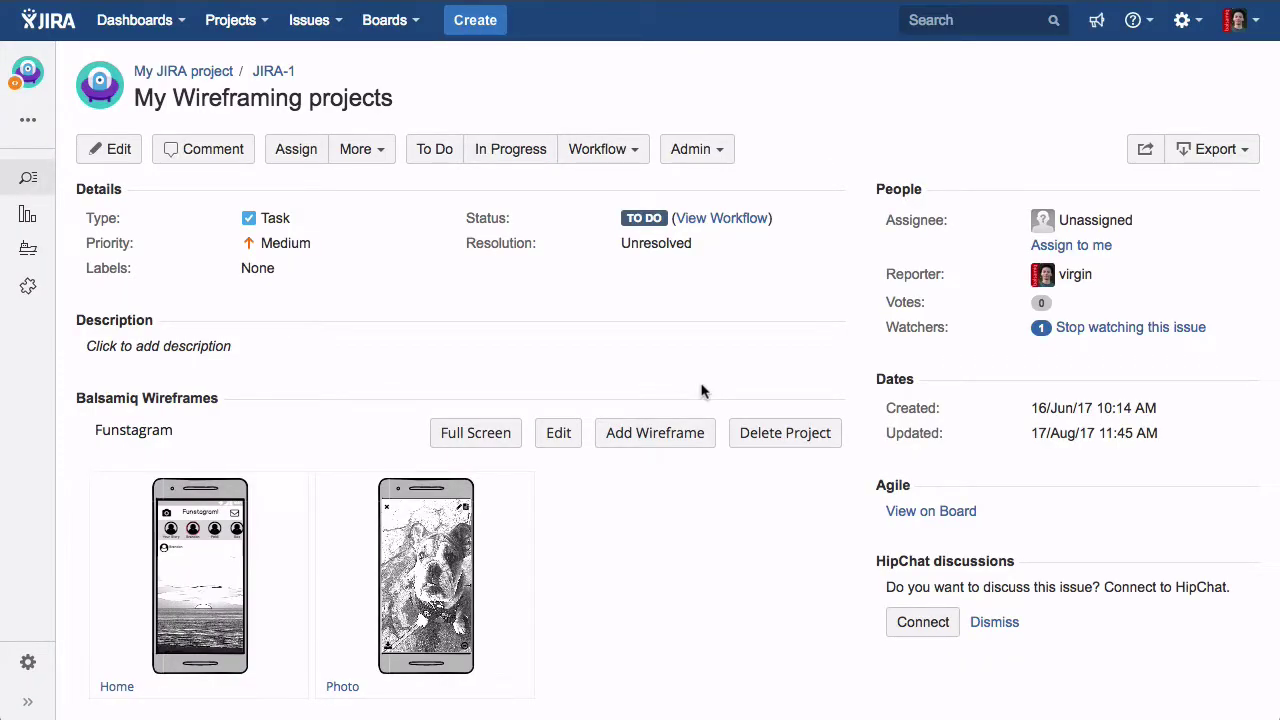
# Enable 'Automatically Export PNGs to JIRA on Exit' and exit back to JIRA to attach the PNGs.
pyautogui.click(558, 433)
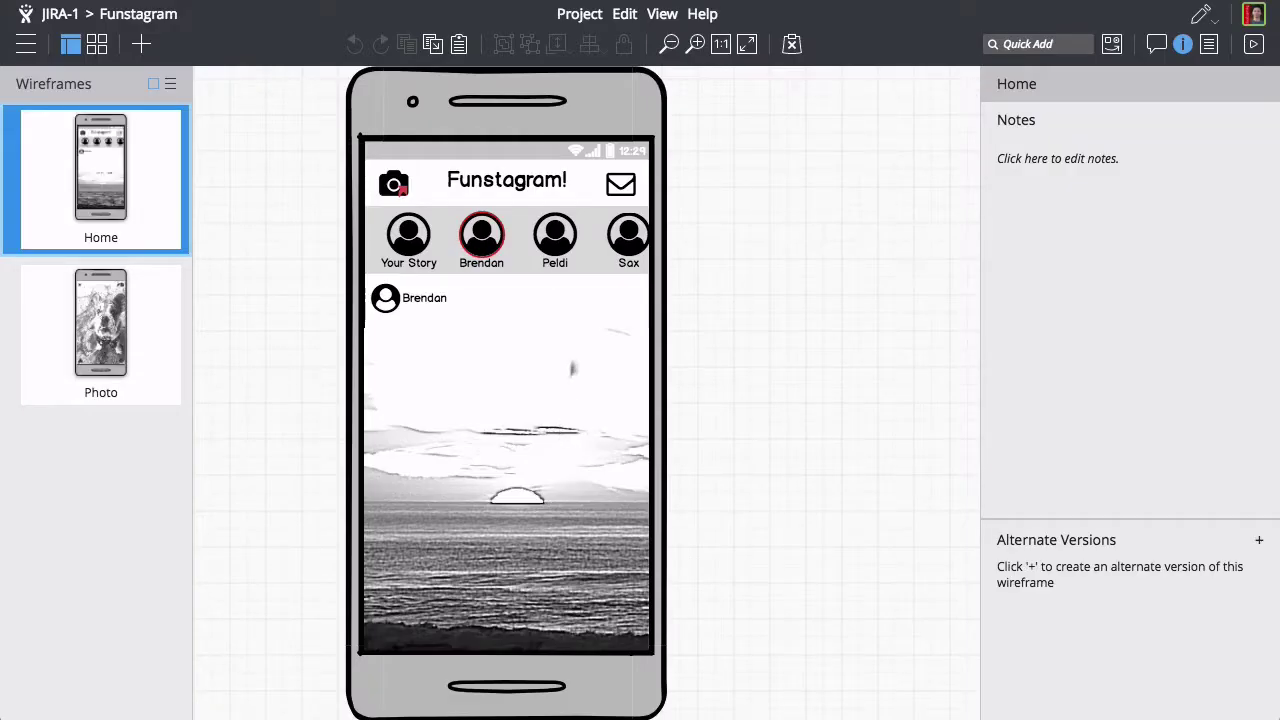
pyautogui.click(583, 18)
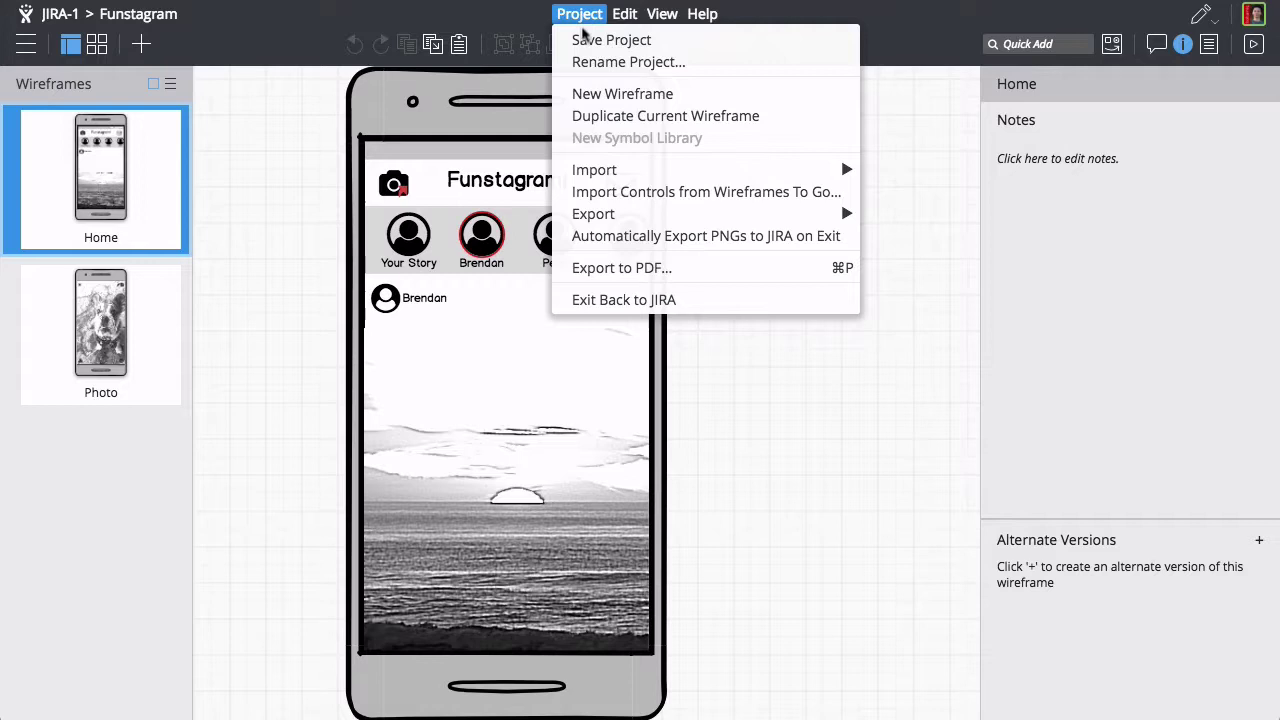
pyautogui.click(652, 240)
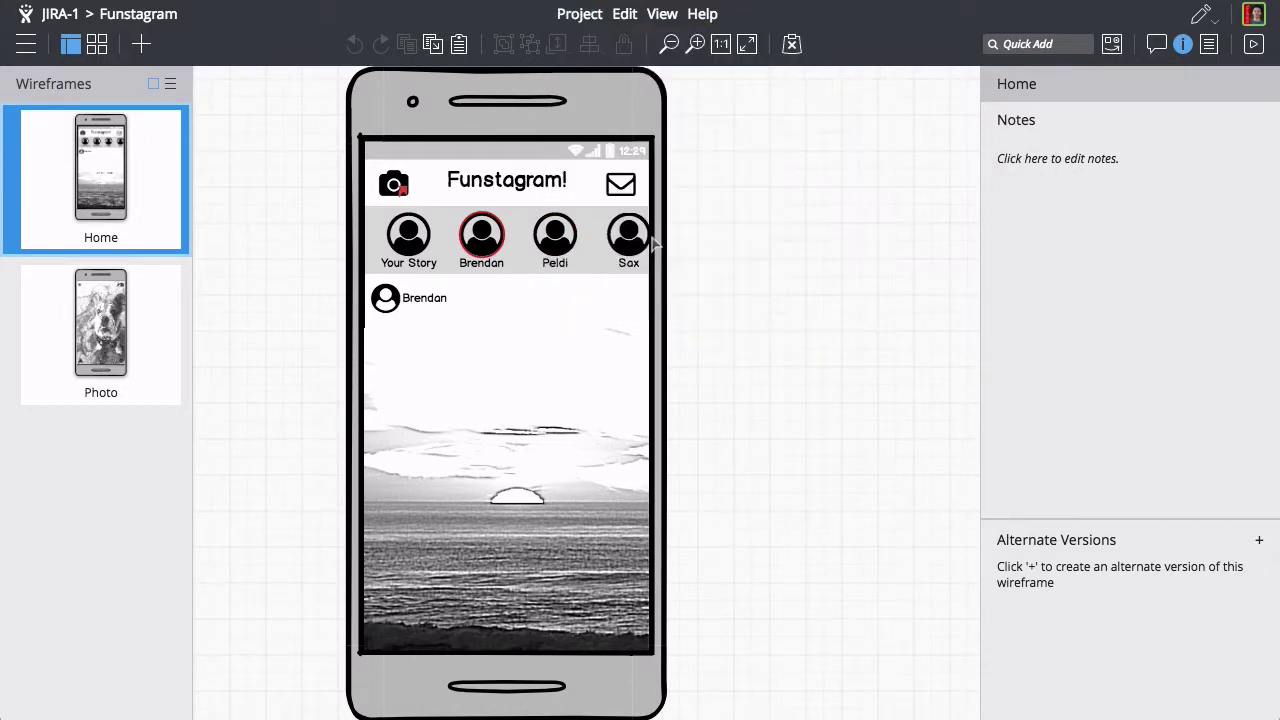
pyautogui.click(580, 16)
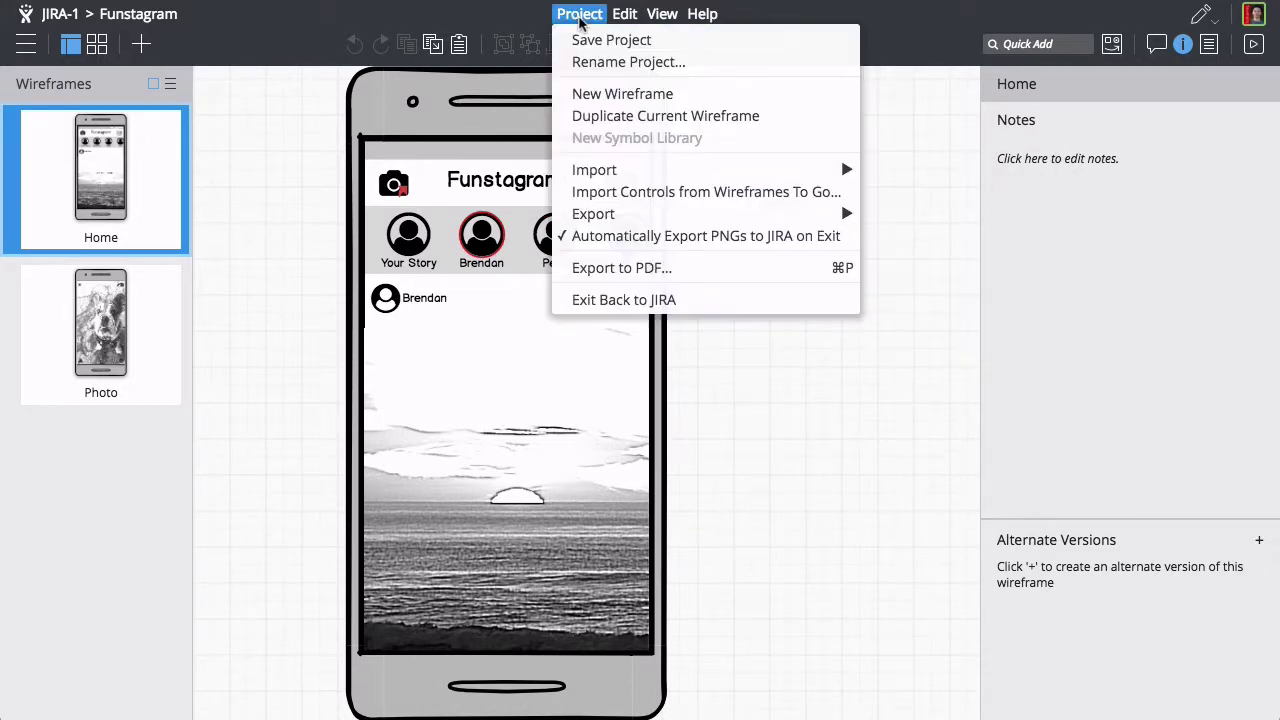
pyautogui.click(637, 301)
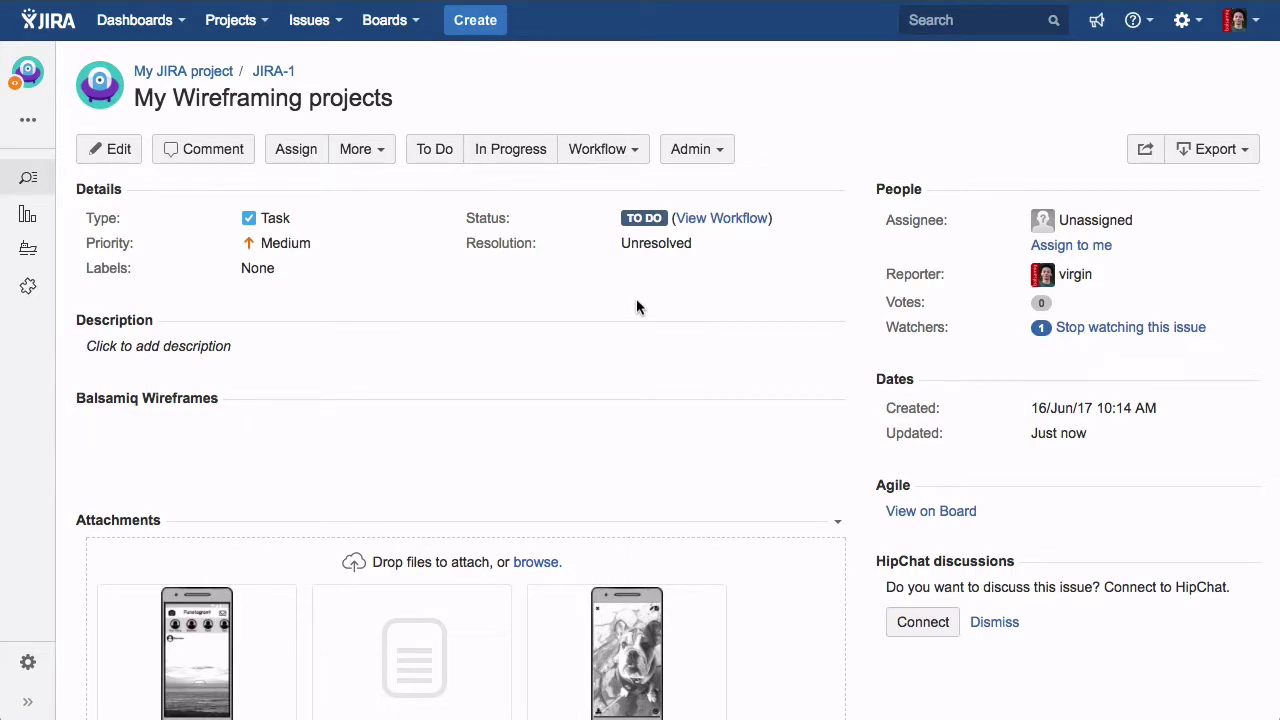
pyautogui.scroll(-5, 637, 300)
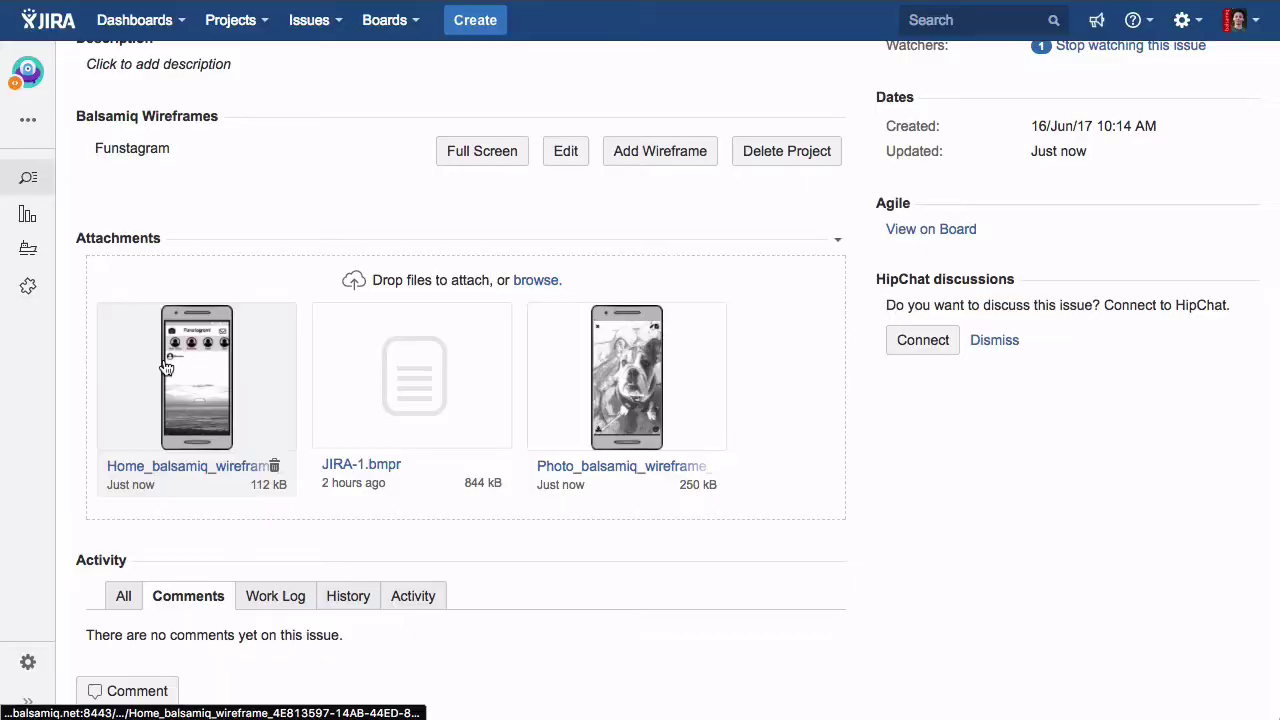
pyautogui.click(164, 366)
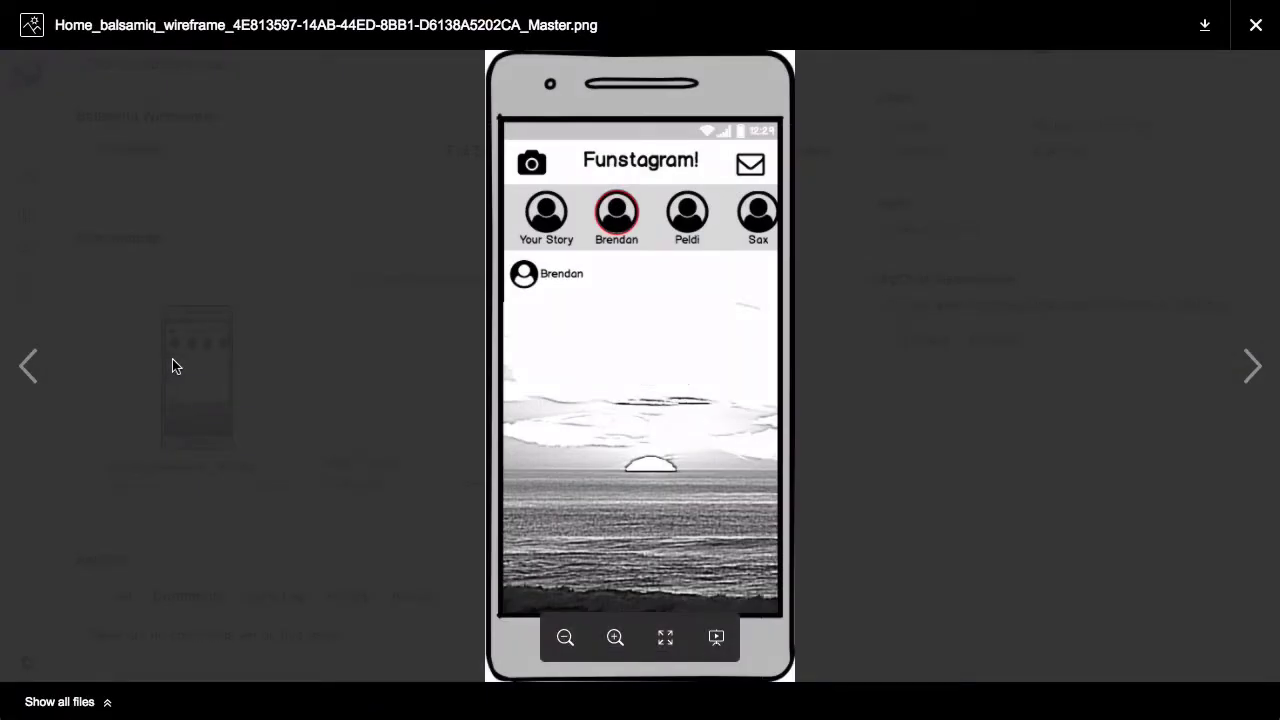
pyautogui.click(1238, 374)
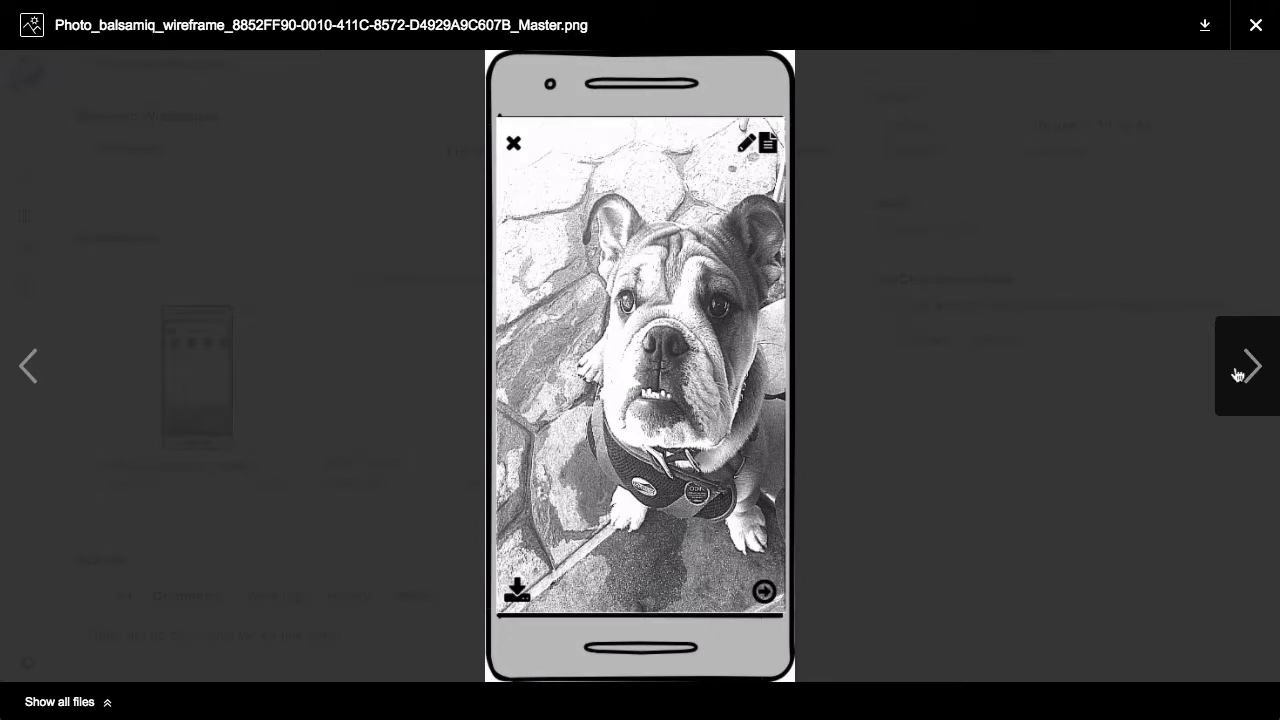
pyautogui.click(1247, 43)
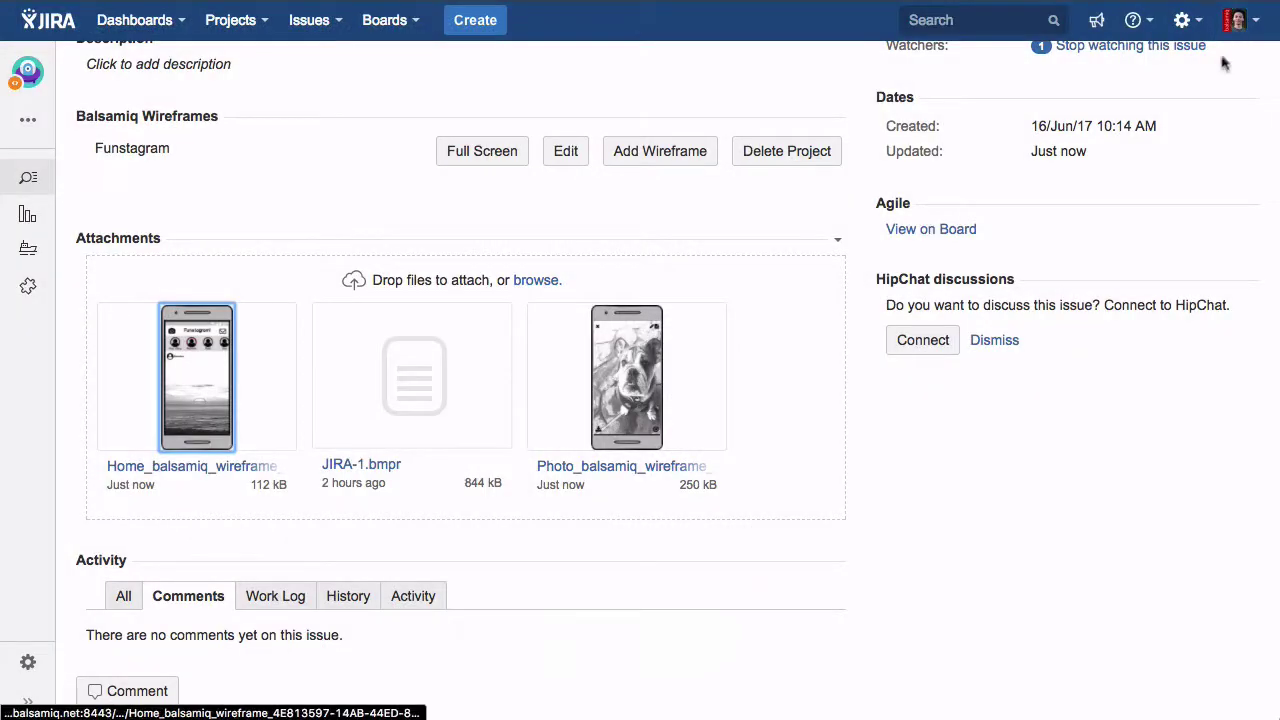
pyautogui.scroll(5, 872, 410)
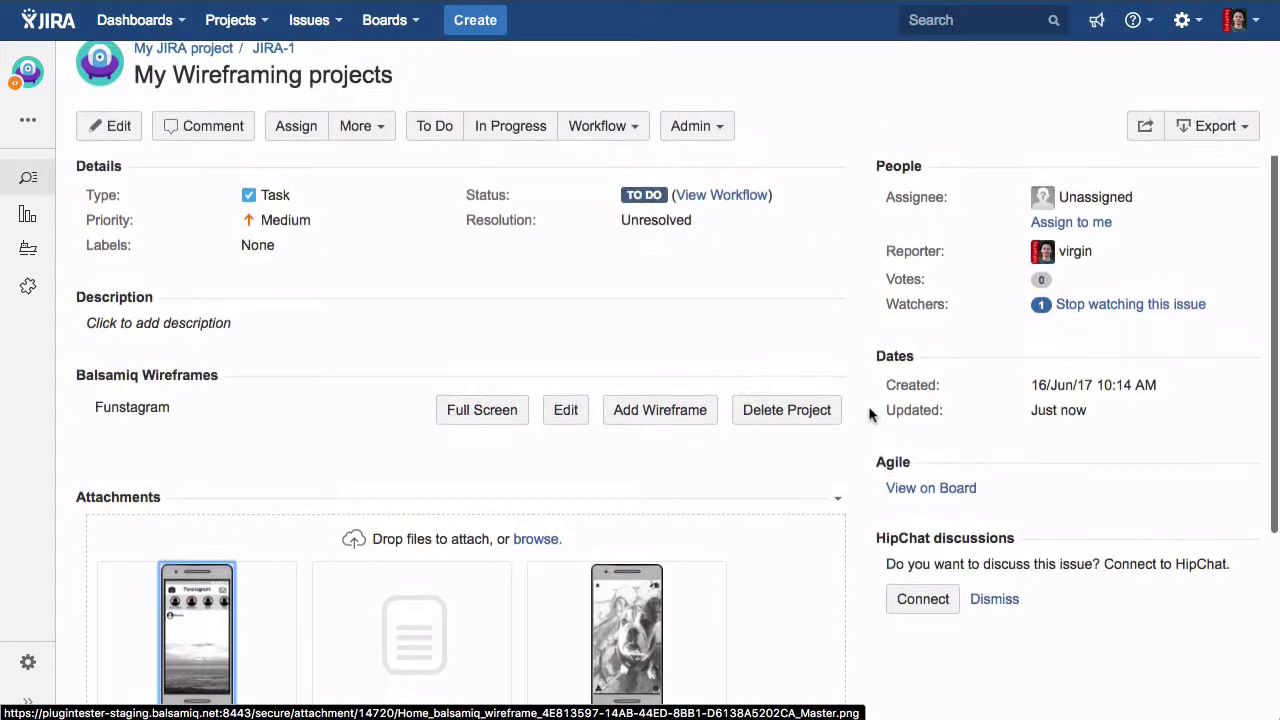